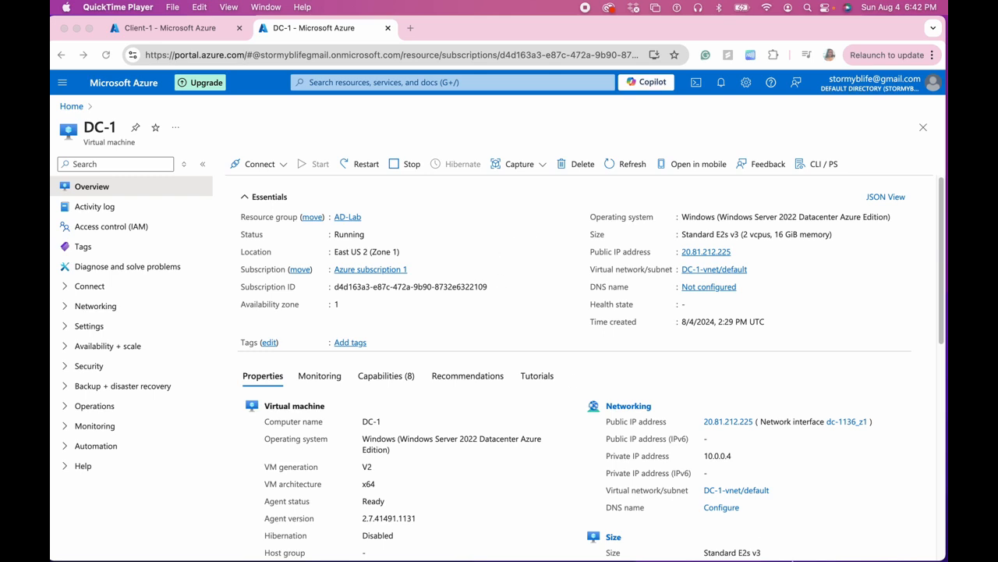
Step: Switch to Microsoft Remote Desktop and start a connection to the PC 172.203.113.64
mouse_move(749, 560)
click(785, 533)
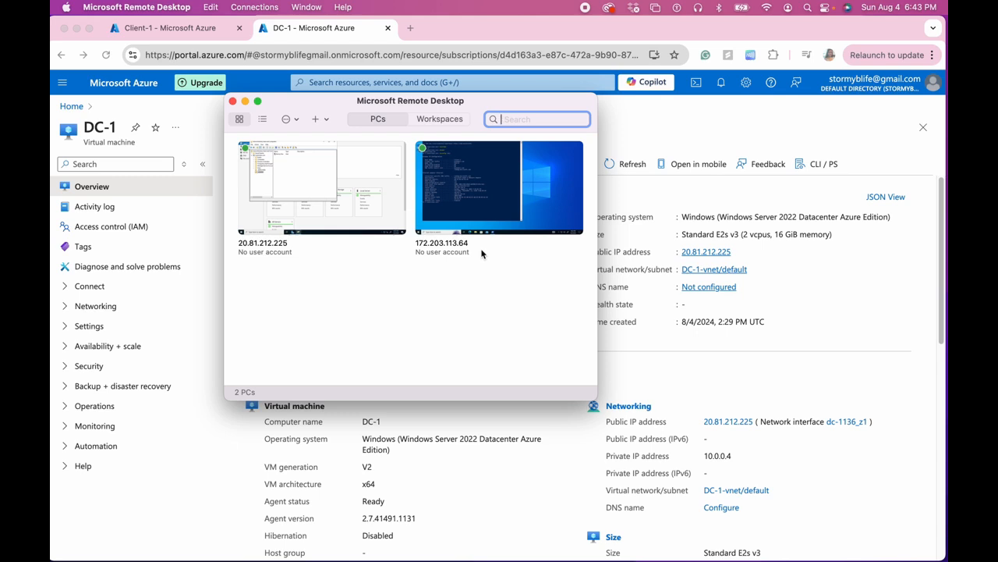
mouse_move(491, 211)
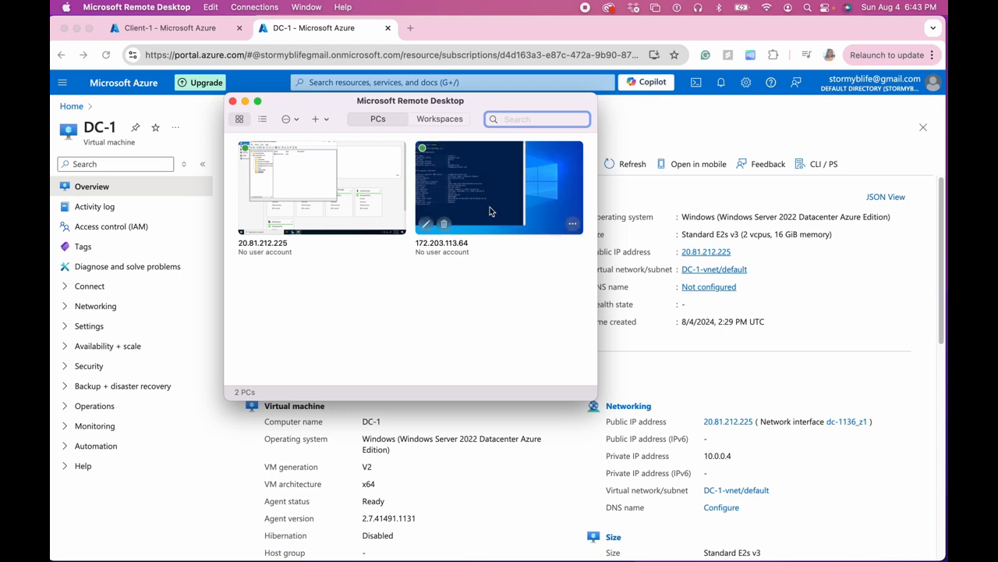
click(490, 209)
click(478, 219)
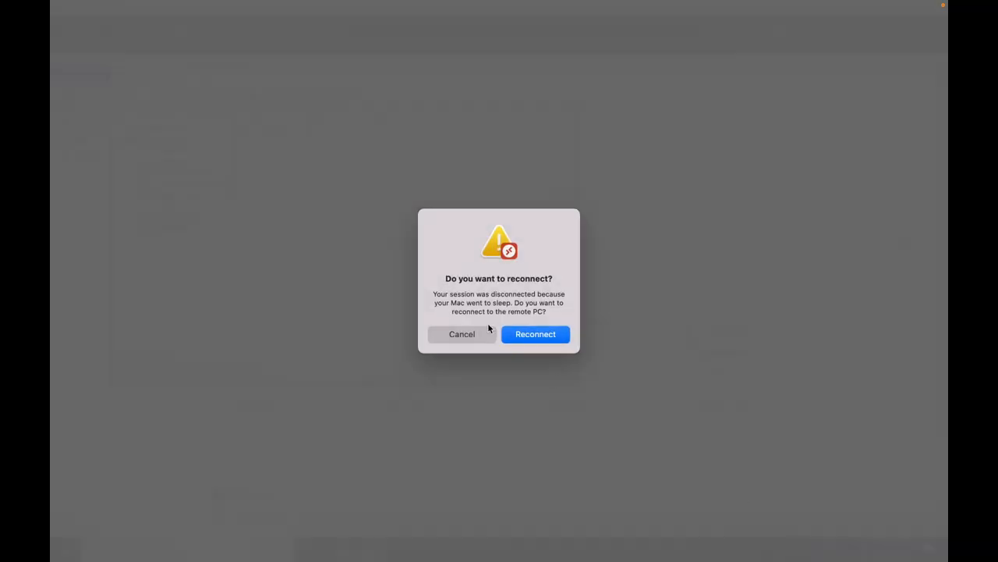
click(477, 333)
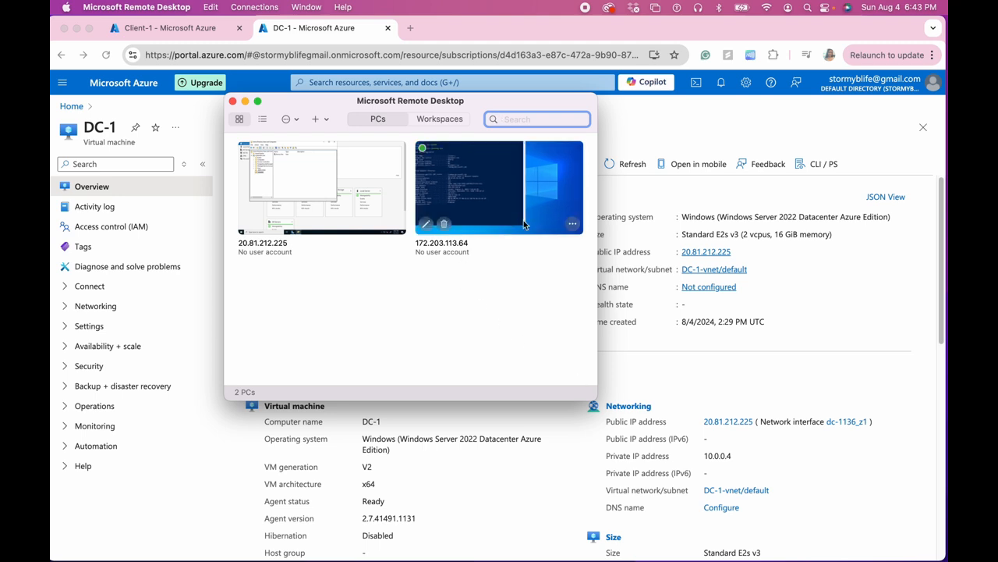
click(573, 223)
click(593, 258)
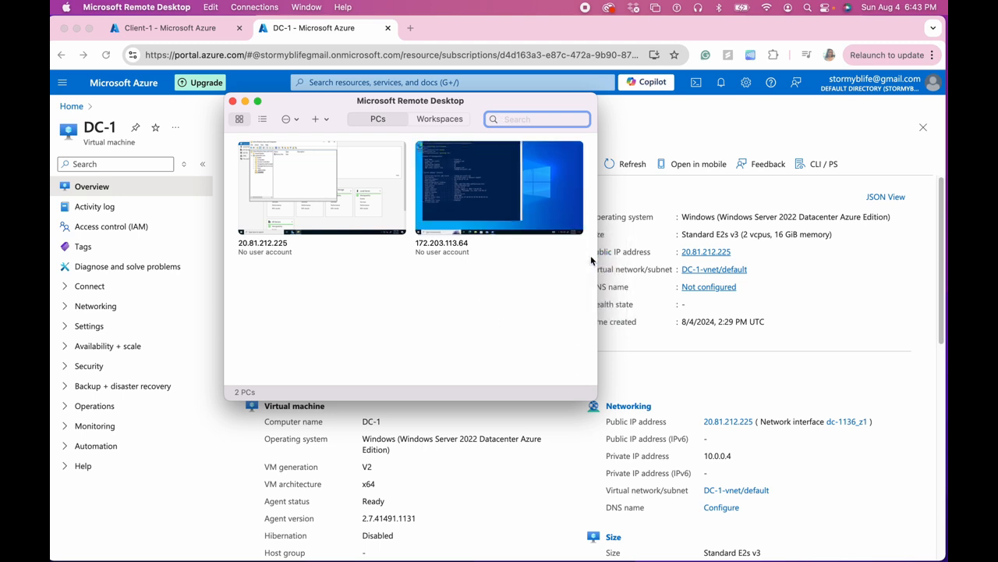
click(573, 225)
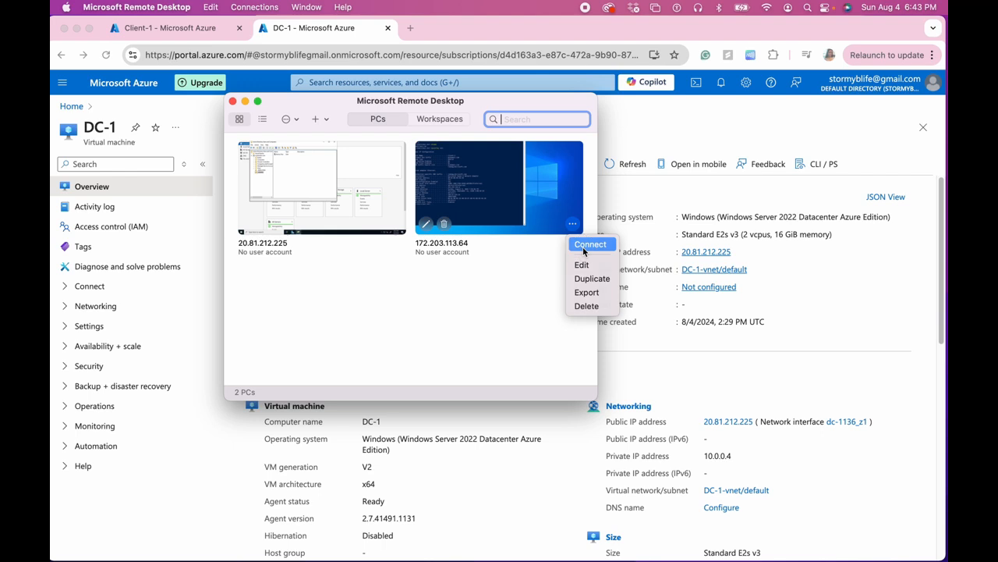
click(591, 241)
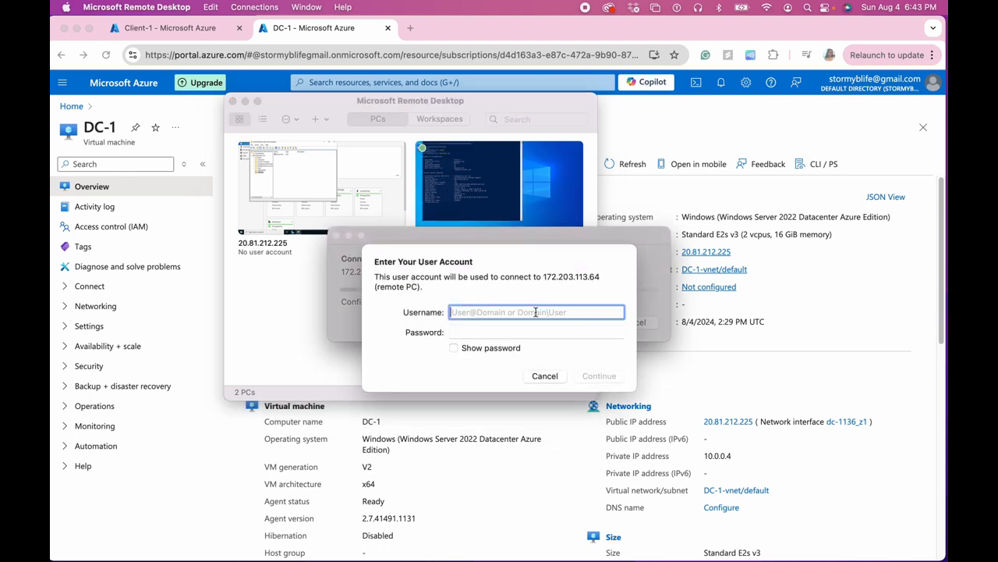
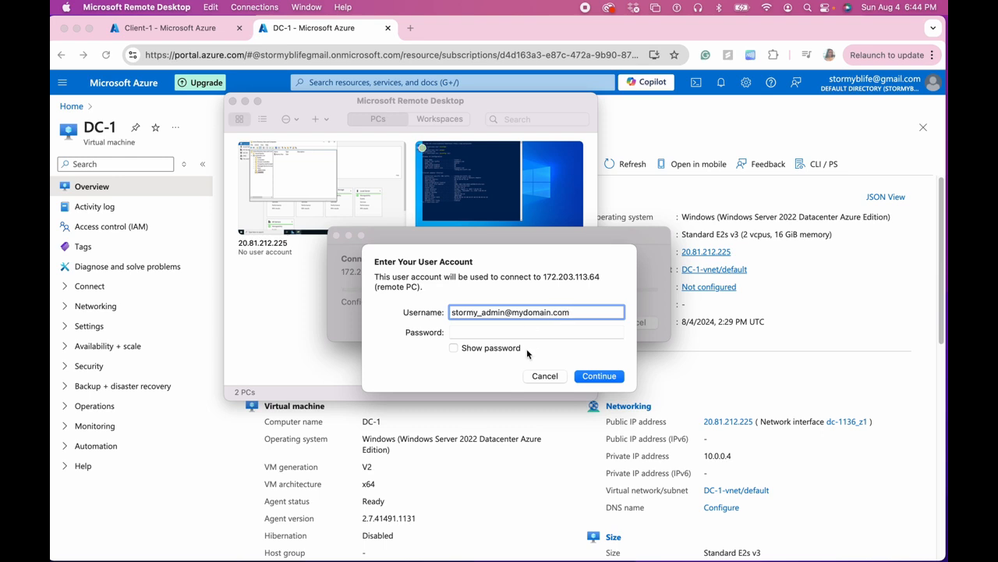
Step: Sign in to the remote PC with the domain admin's username and account password, and continue the connection
key(Tab)
text(•••)
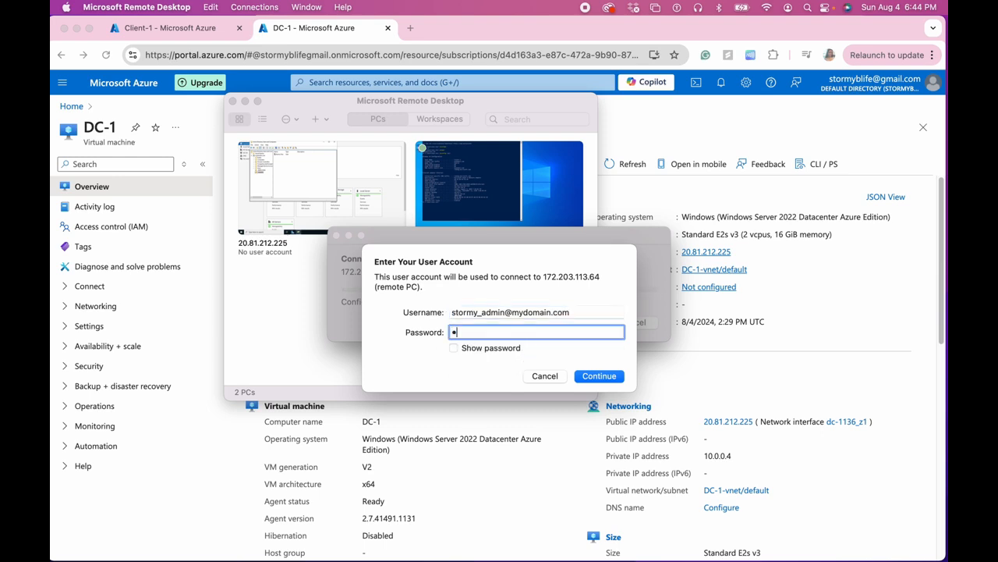
text(••••••••••)
click(596, 376)
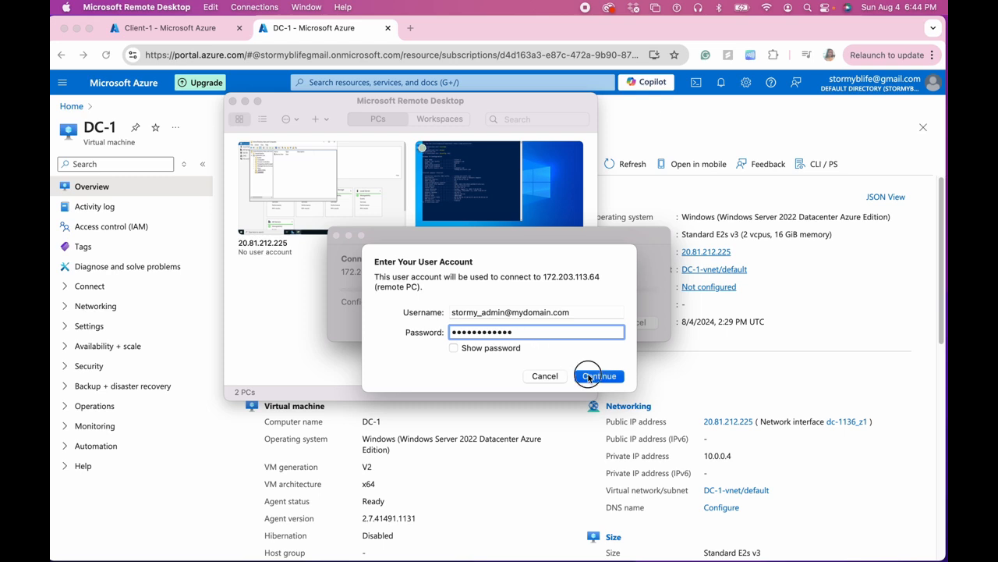
click(638, 333)
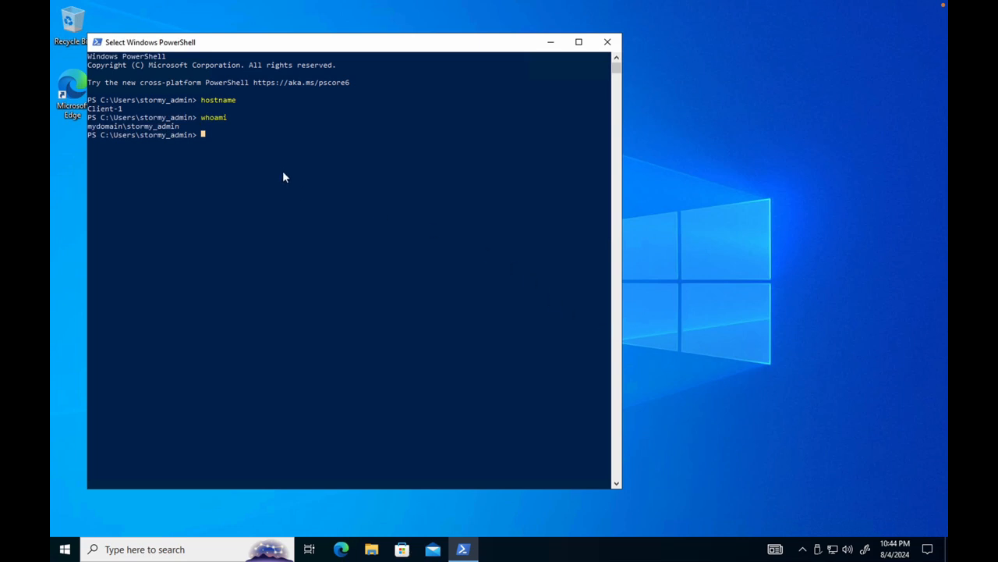
Step: Close the PowerShell window left open on the client's desktop
key(Escape)
click(283, 163)
click(206, 135)
key(Escape)
click(206, 134)
click(243, 170)
click(203, 137)
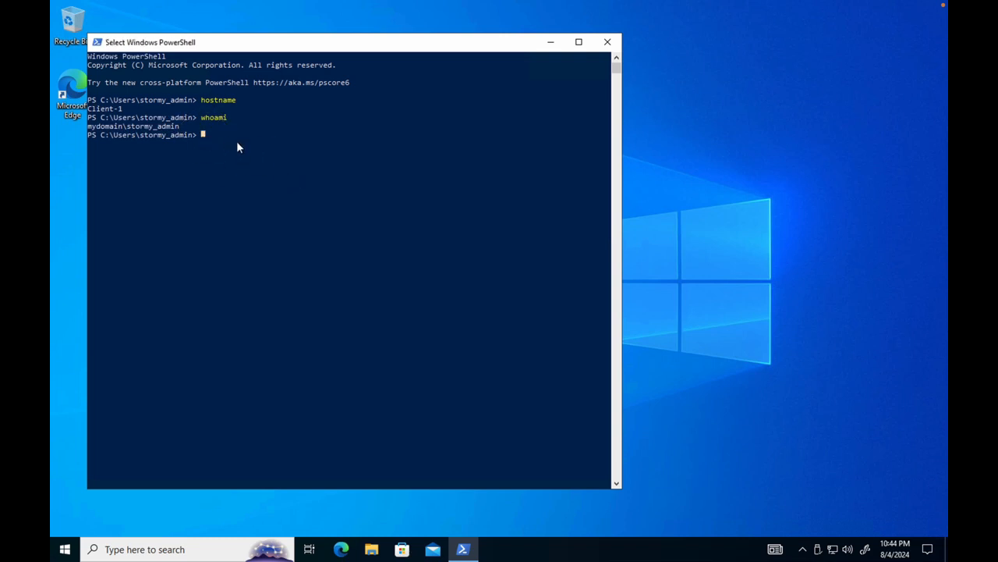
click(608, 42)
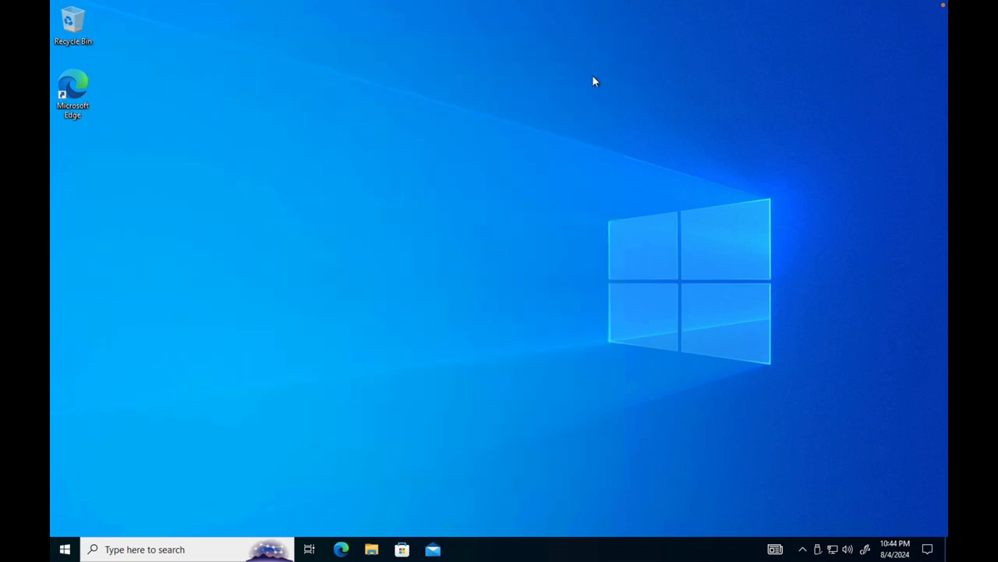
Step: Open a new Windows PowerShell window on the client and ping the host mainframe
click(187, 550)
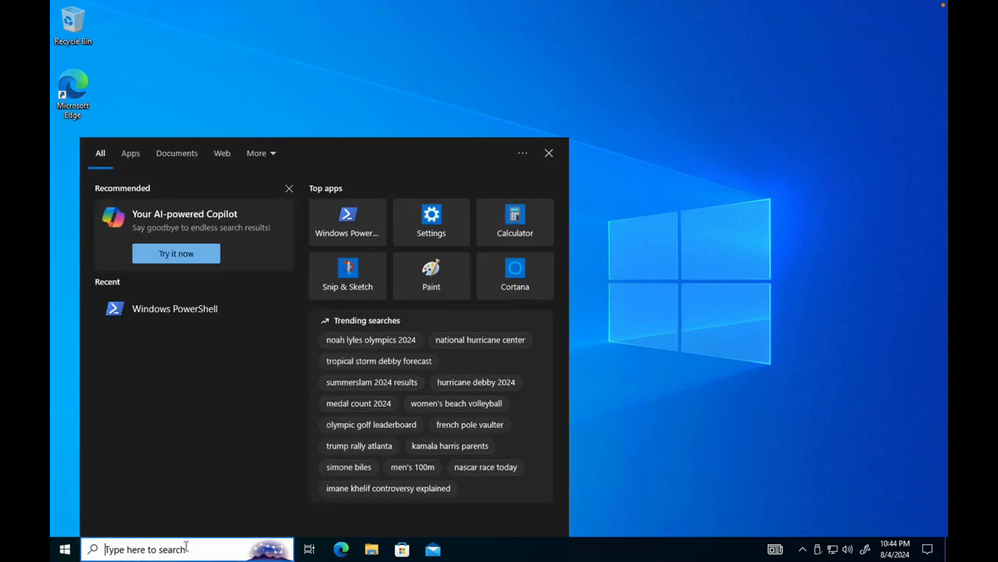
text(po)
click(149, 224)
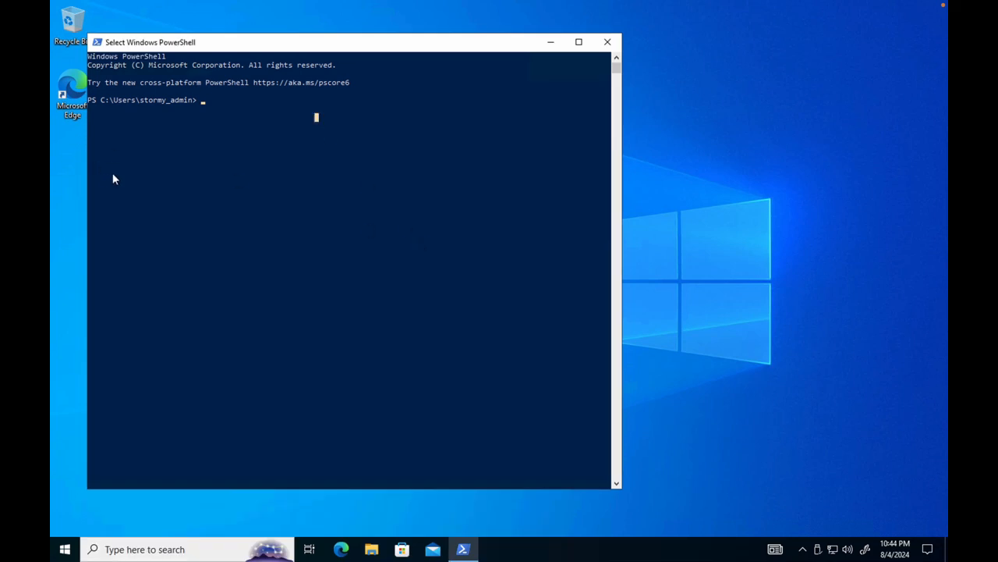
click(201, 102)
text(pi)
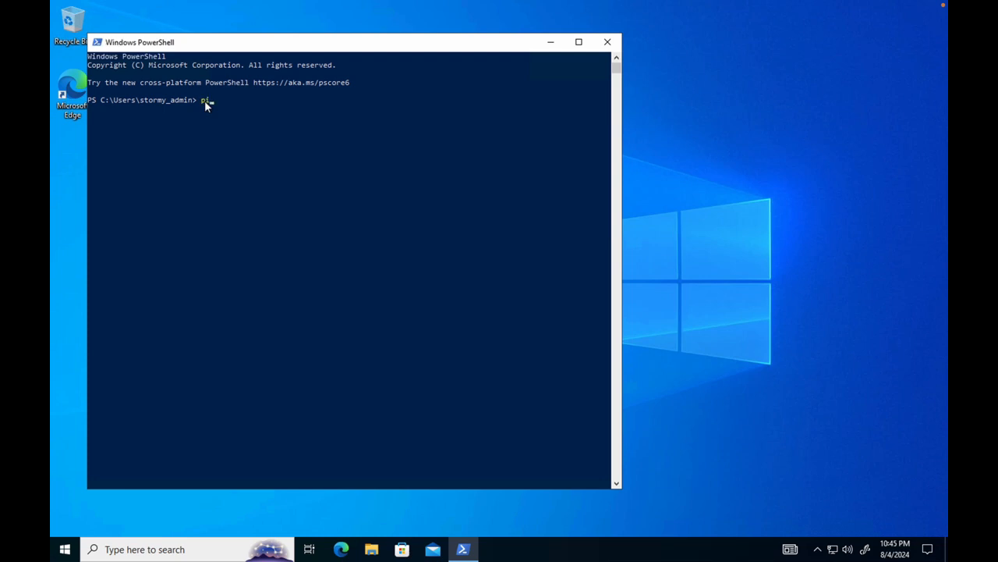
text(ng mainframe)
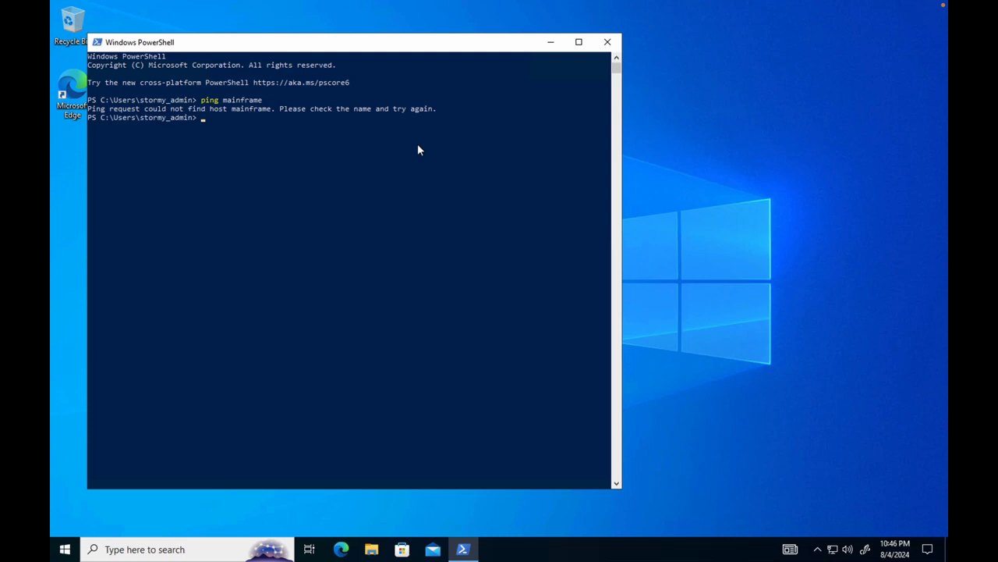
click(351, 153)
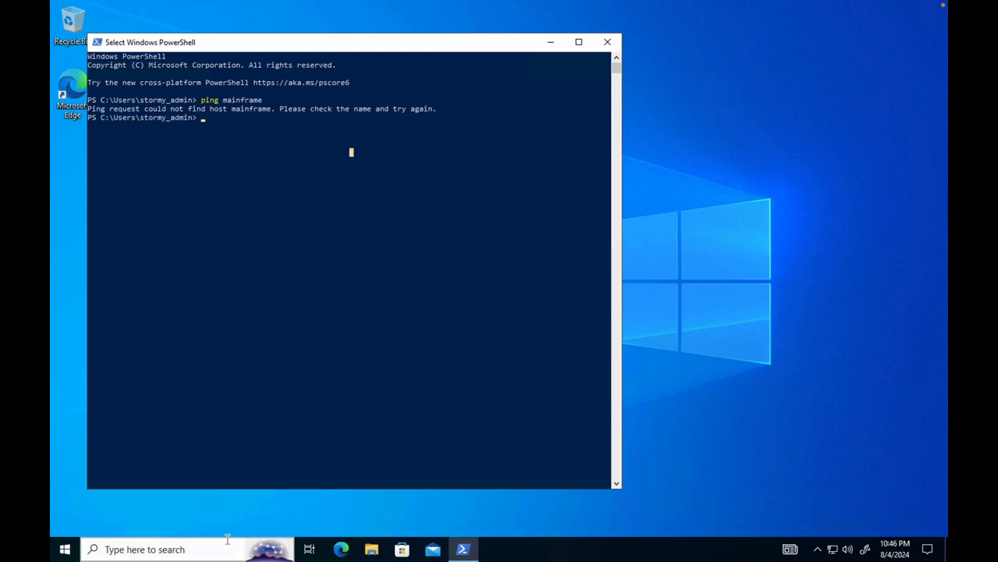
Step: Switch to Microsoft Remote Desktop, start a connection to the PC 20.81.212.225, and enter labuser as the username
mouse_move(829, 538)
click(788, 533)
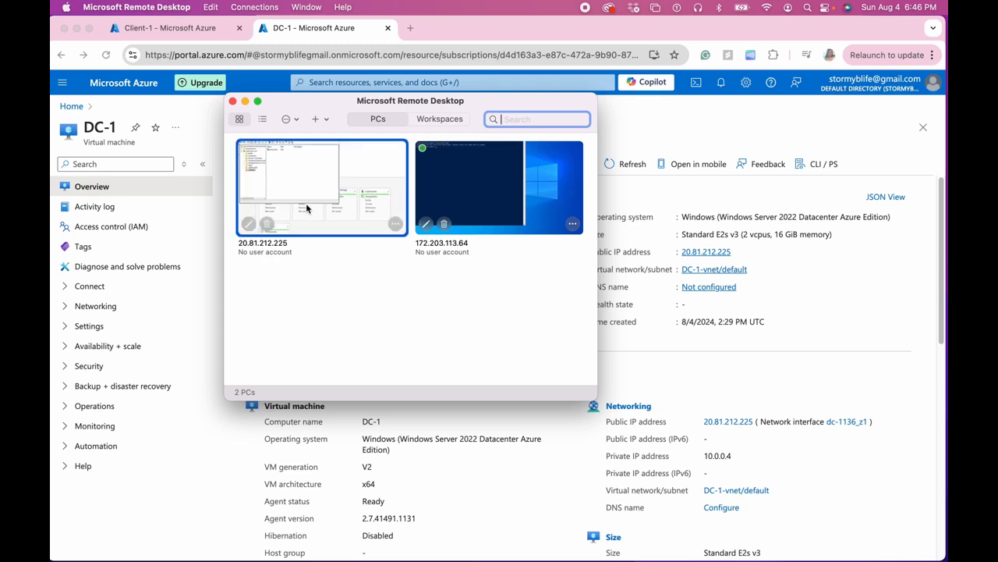
double_click(301, 201)
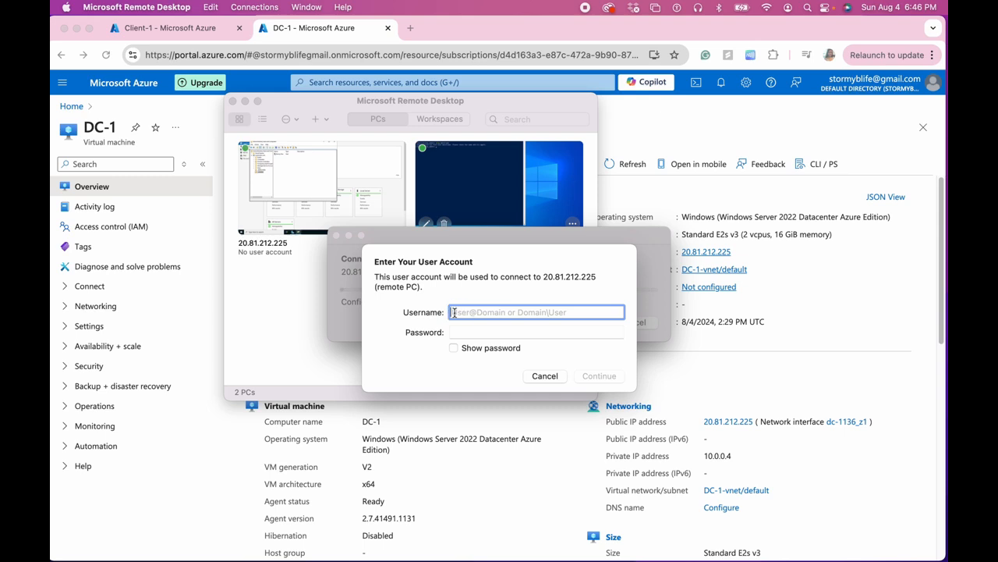
text(lab)
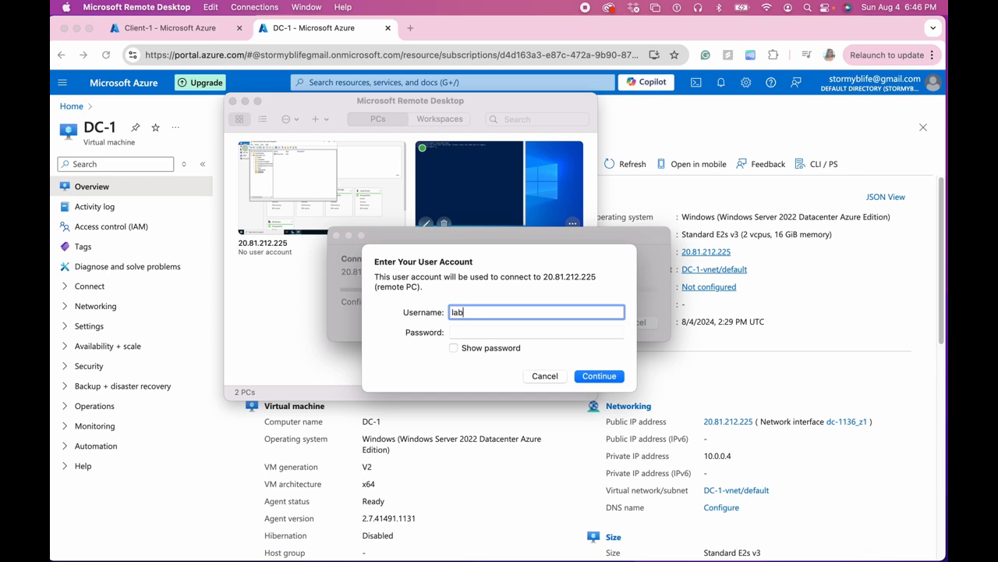
text(user)
key(Tab)
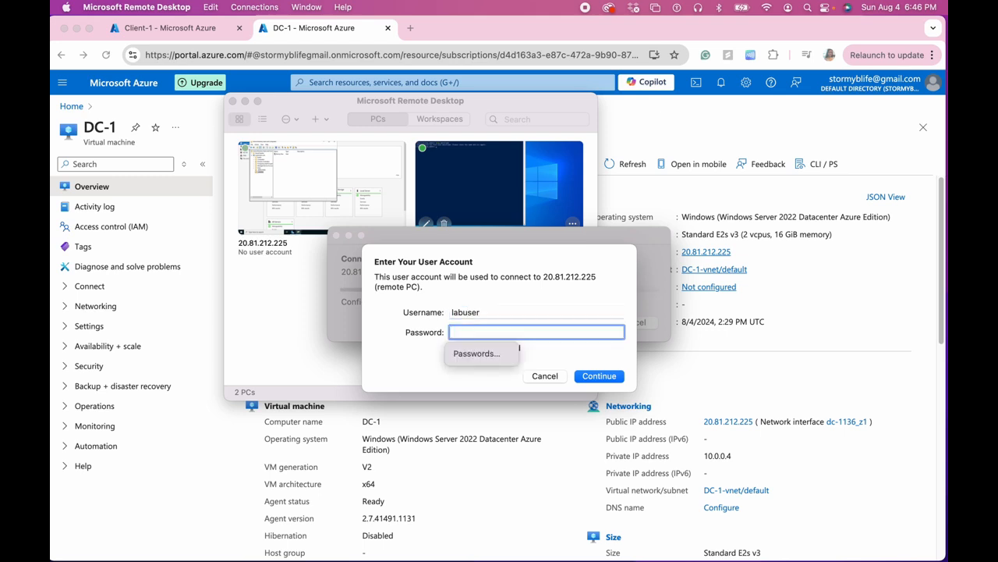
Step: Enter the account password for labuser and continue the connection to the domain controller
text(••••)
key(BackSpace)
key(BackSpace)
key(BackSpace)
key(BackSpace)
text(••••••••)
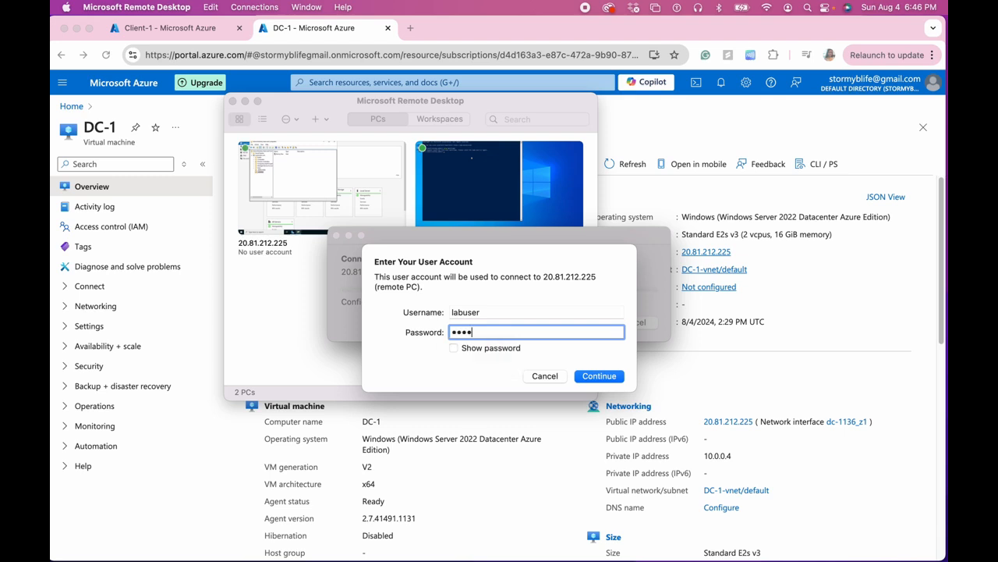
text(••)
click(598, 377)
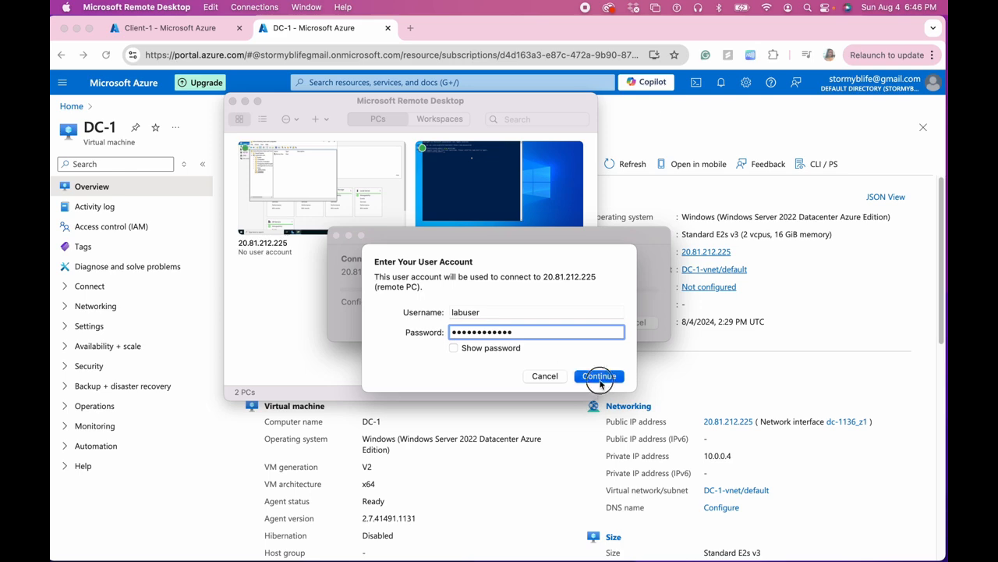
click(644, 335)
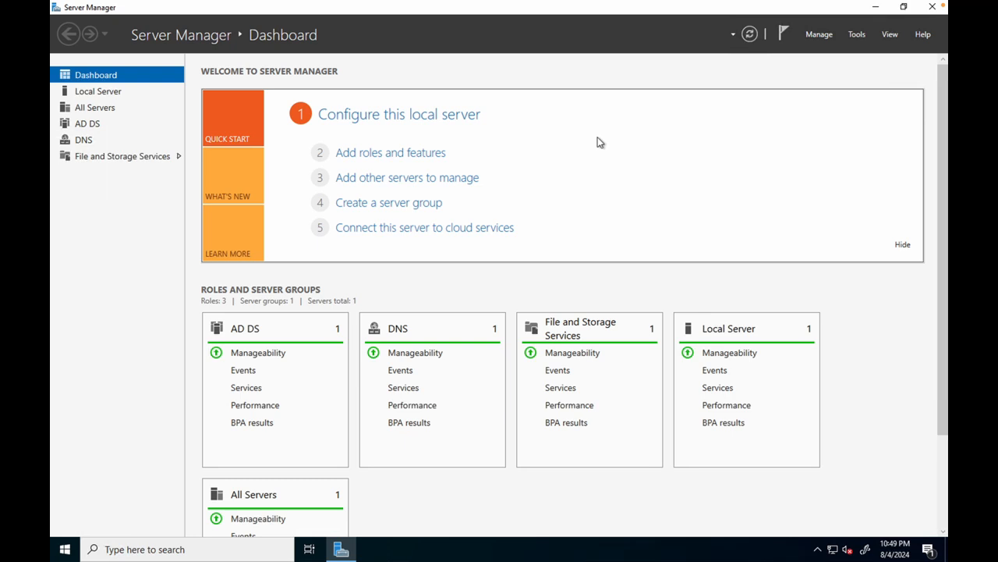
Step: Open DNS Manager from Server Manager and expand the DC-1 server in the tree
click(856, 34)
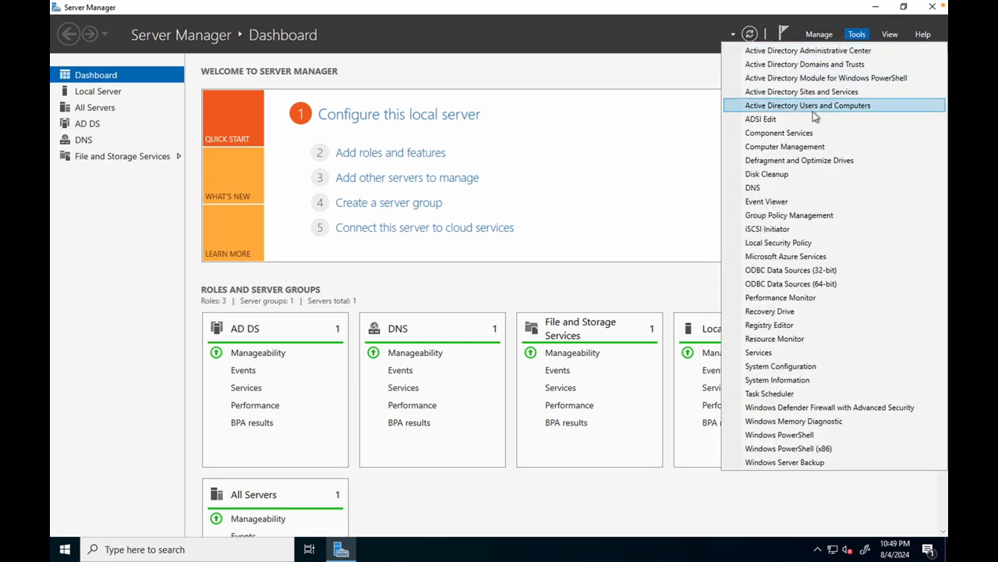
click(783, 189)
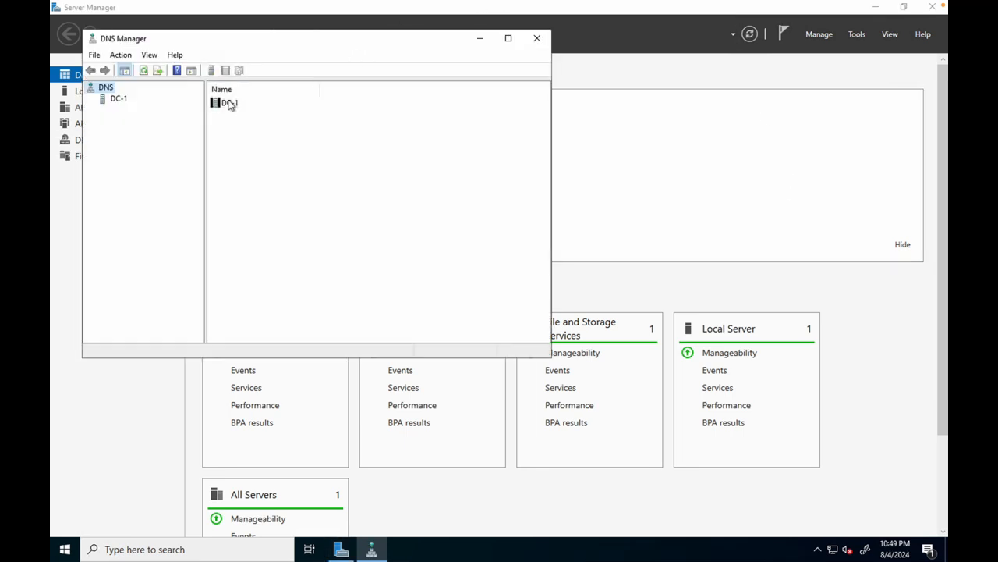
click(217, 106)
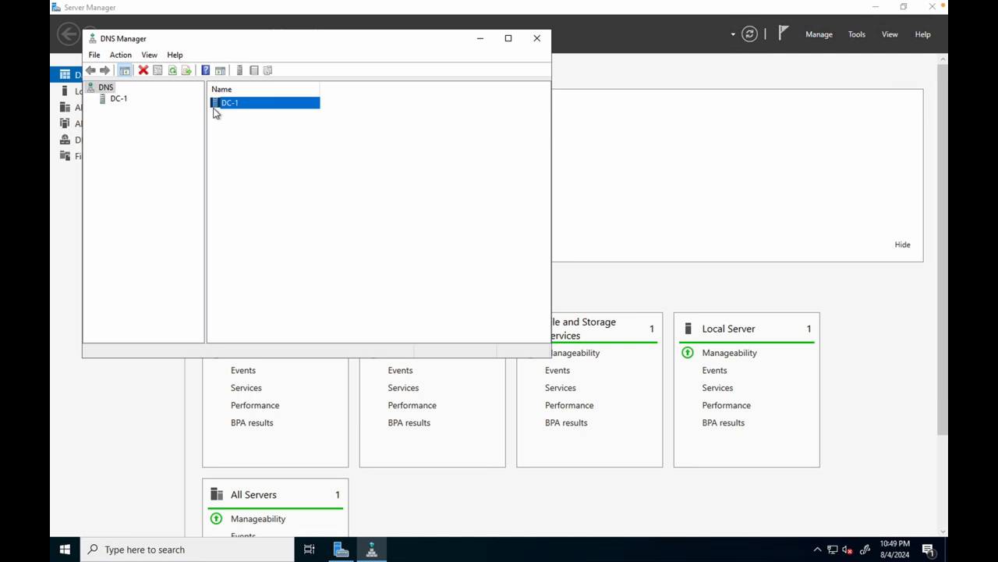
click(234, 132)
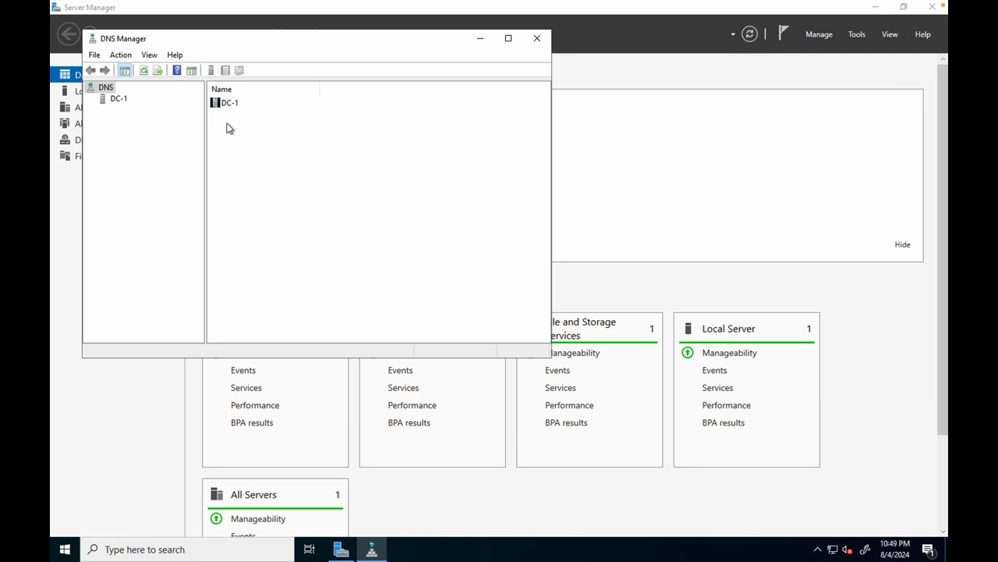
double_click(221, 105)
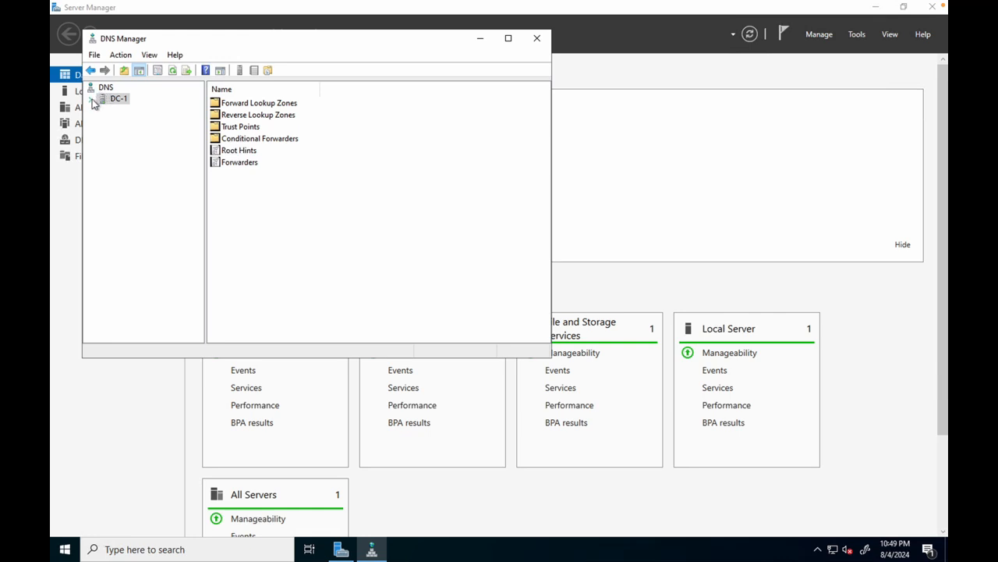
click(92, 99)
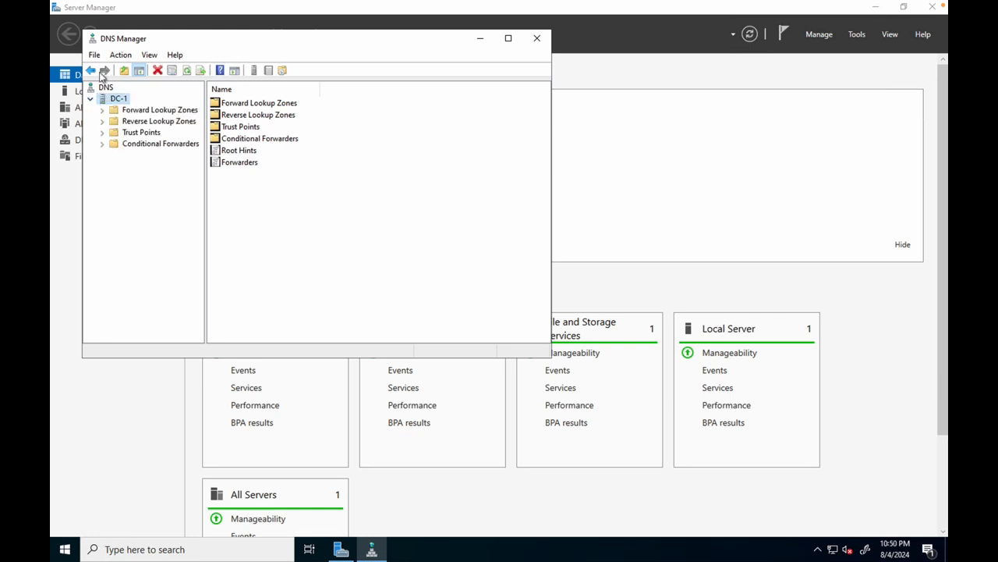
Step: Expand the Forward Lookup Zones folder of DC-1
click(91, 70)
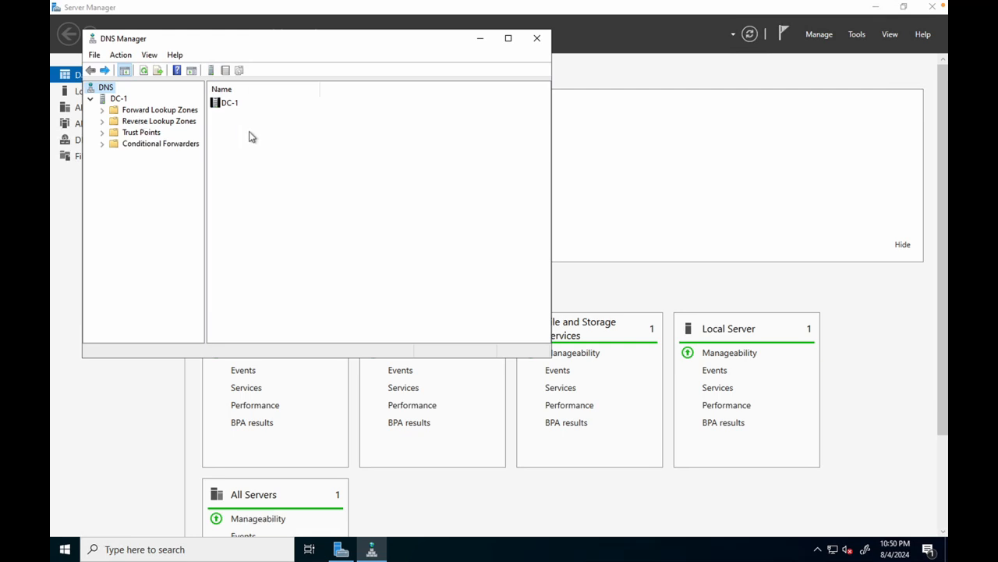
right_click(226, 107)
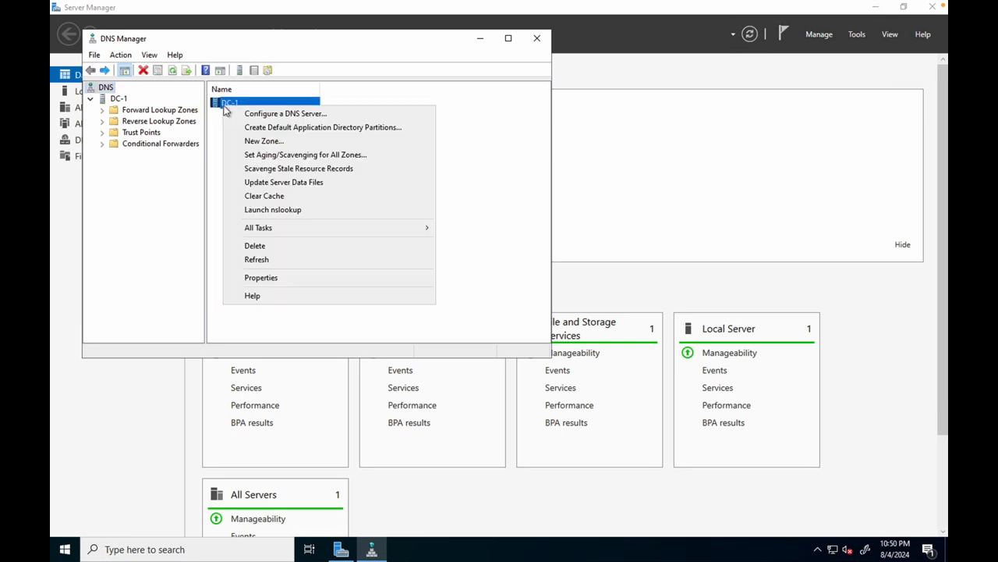
click(218, 151)
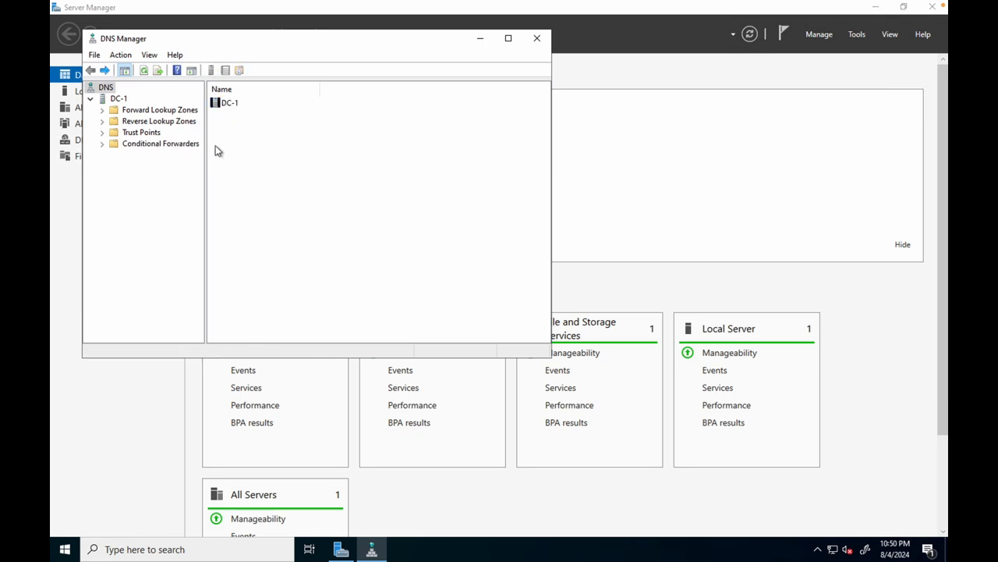
click(104, 111)
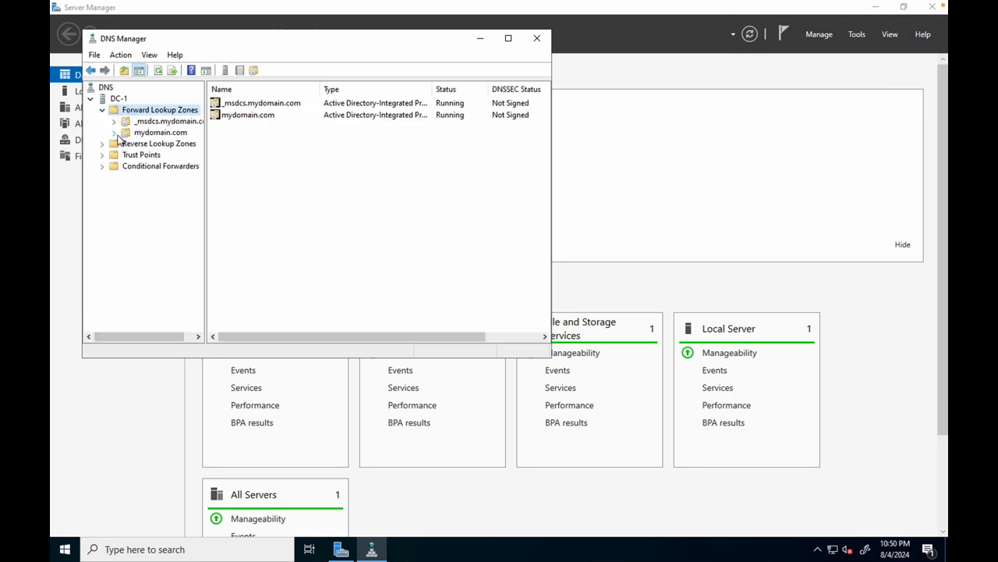
Step: Open the mydomain.com forward lookup zone of DC-1 and widen the DNS Manager window to show the full timestamps
click(147, 136)
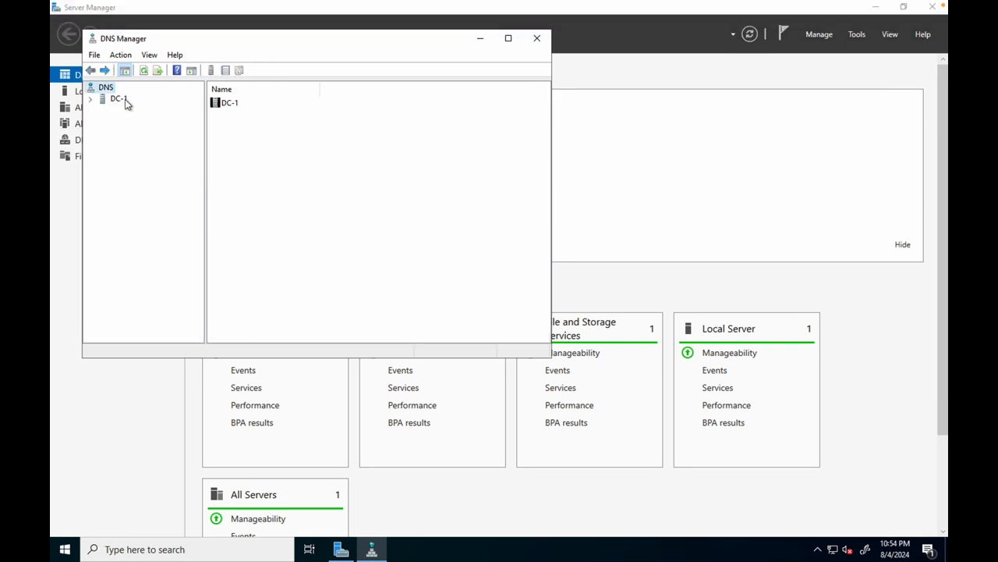
click(91, 99)
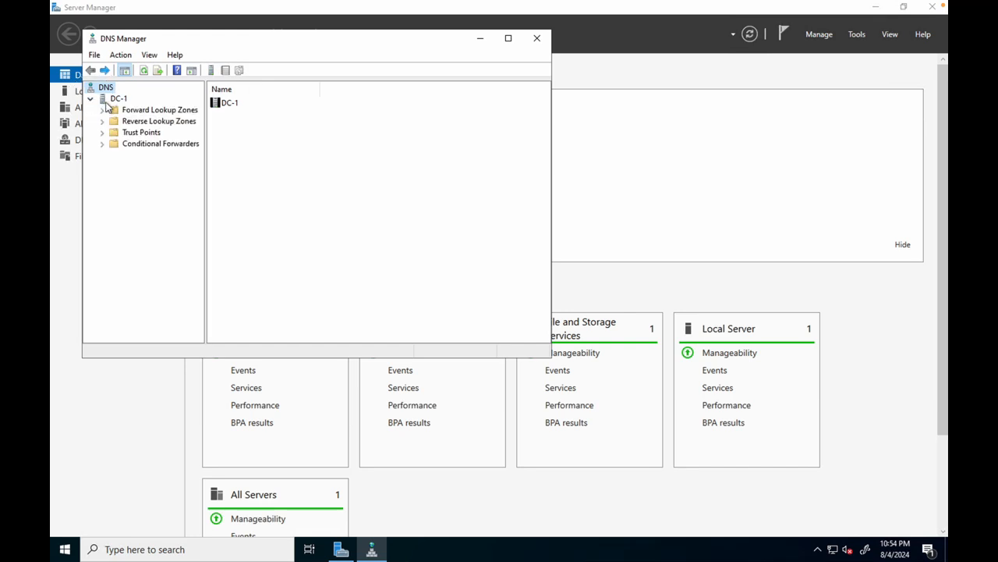
click(102, 111)
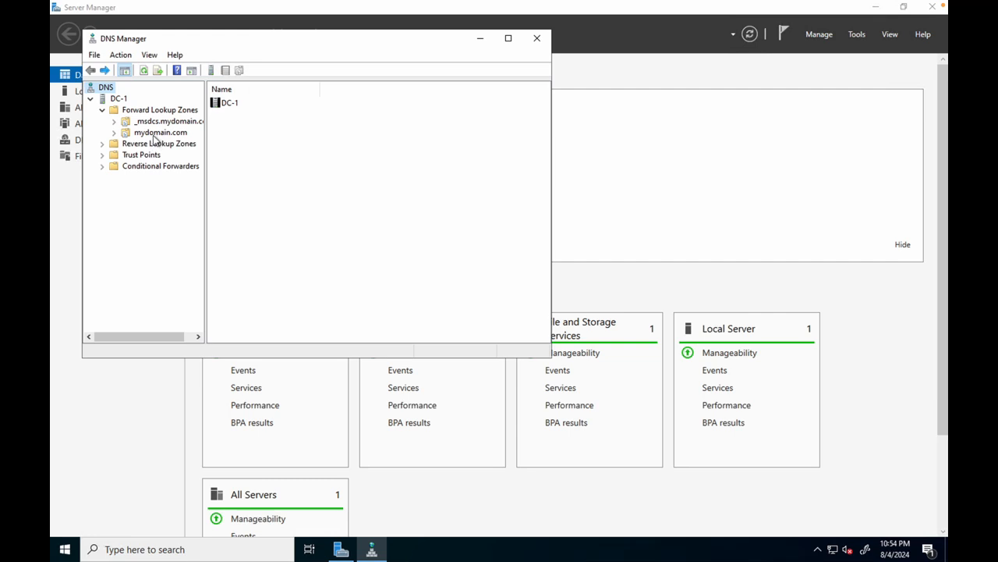
click(142, 133)
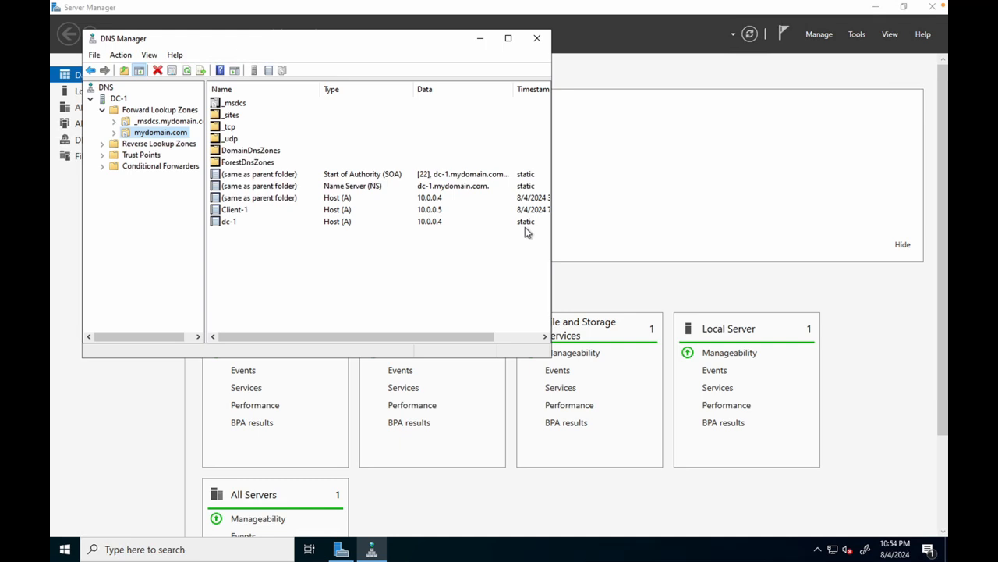
drag(551, 217, 594, 214)
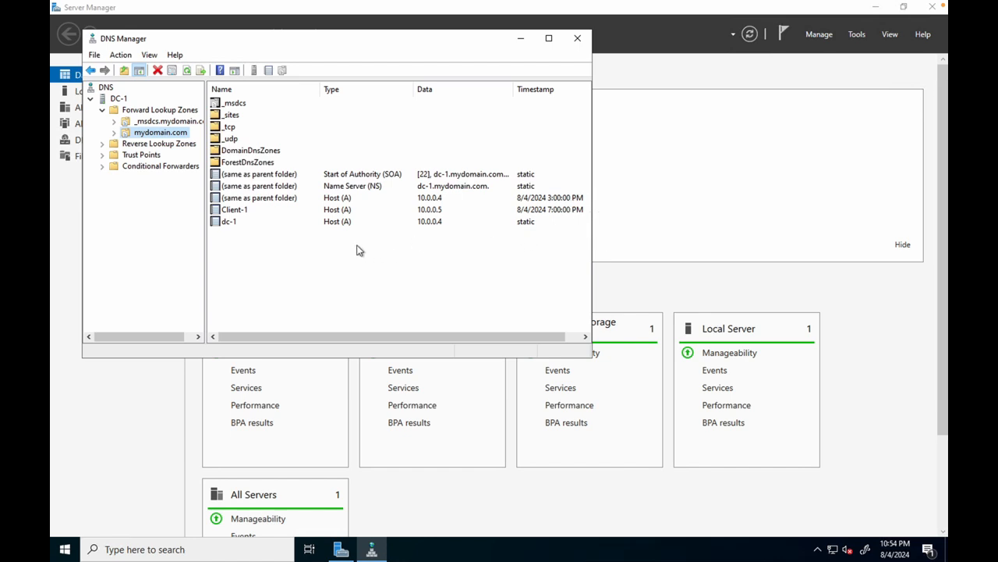
Step: Add a new host (A) record named mainframe with IP address 10.0.0.4 to the mydomain.com zone
right_click(357, 249)
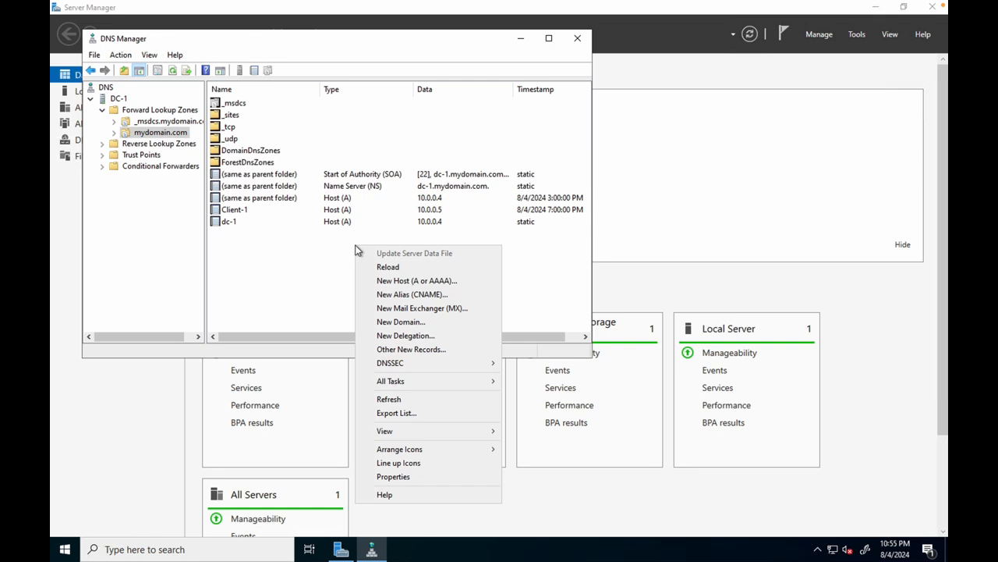
click(394, 283)
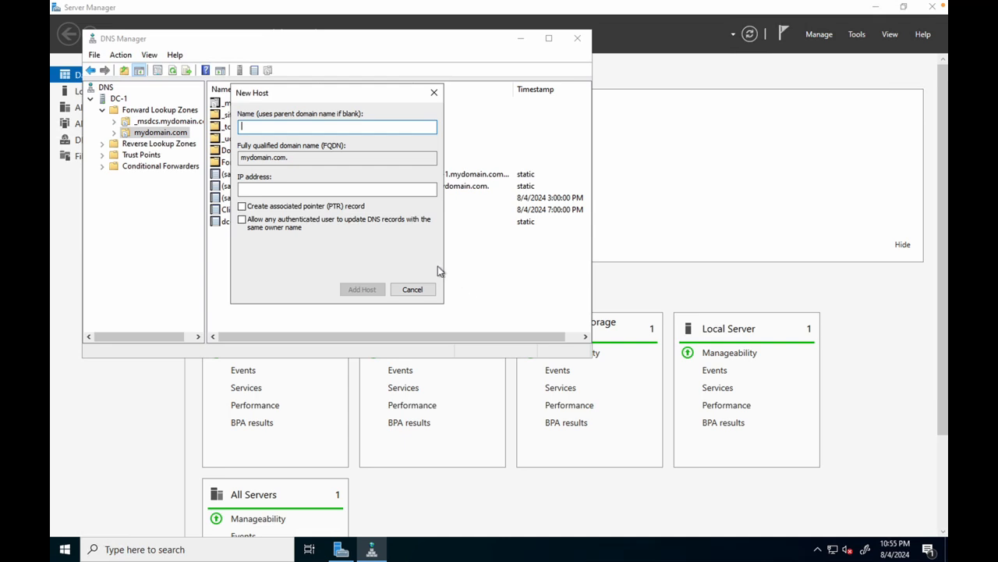
text(mainframe)
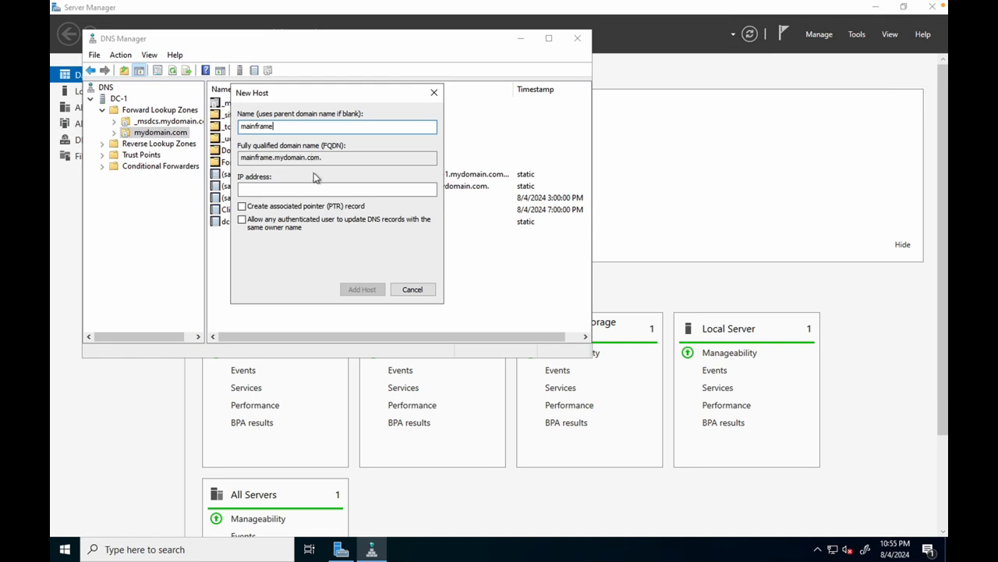
click(275, 188)
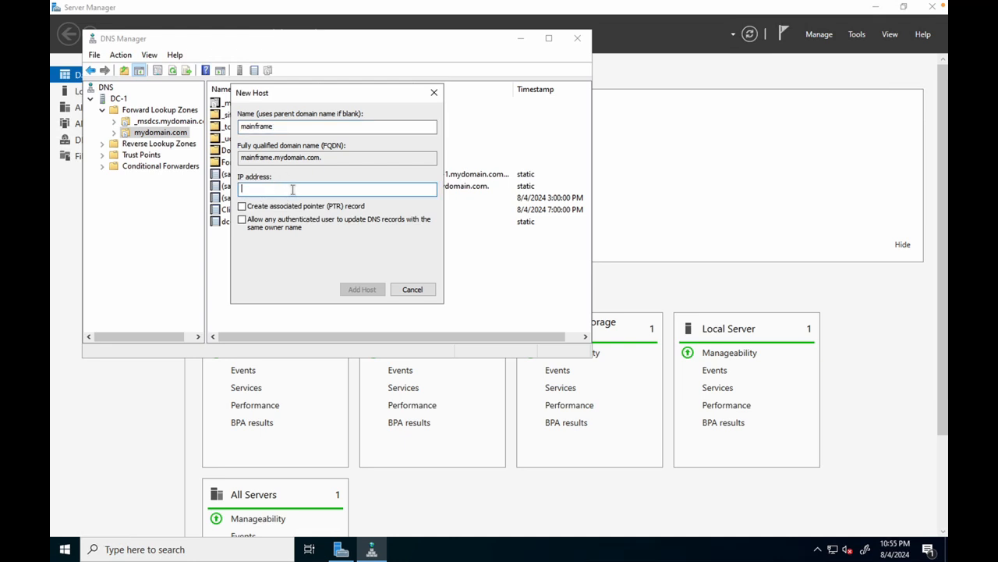
text(1)
text(4)
drag(305, 92, 267, 86)
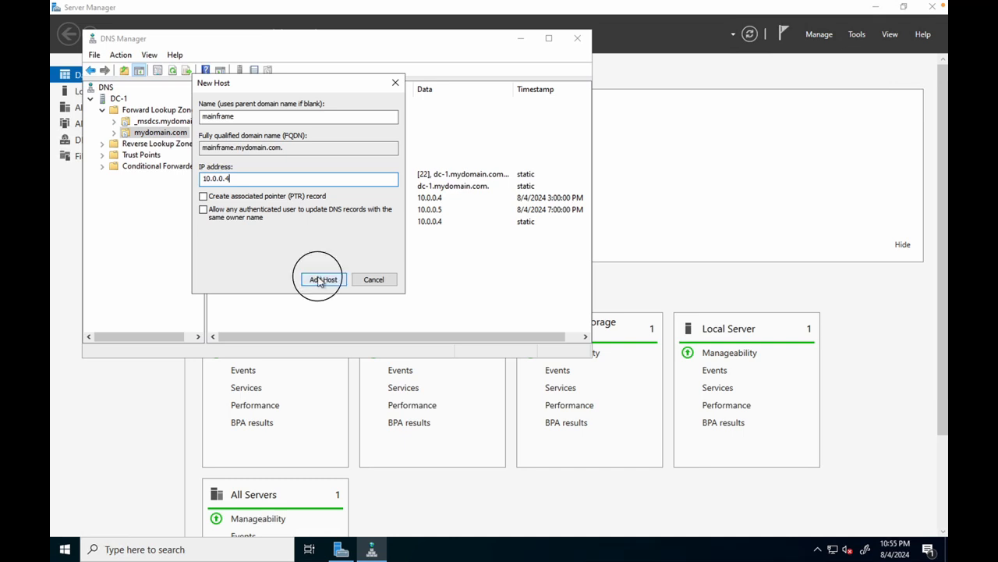
click(321, 280)
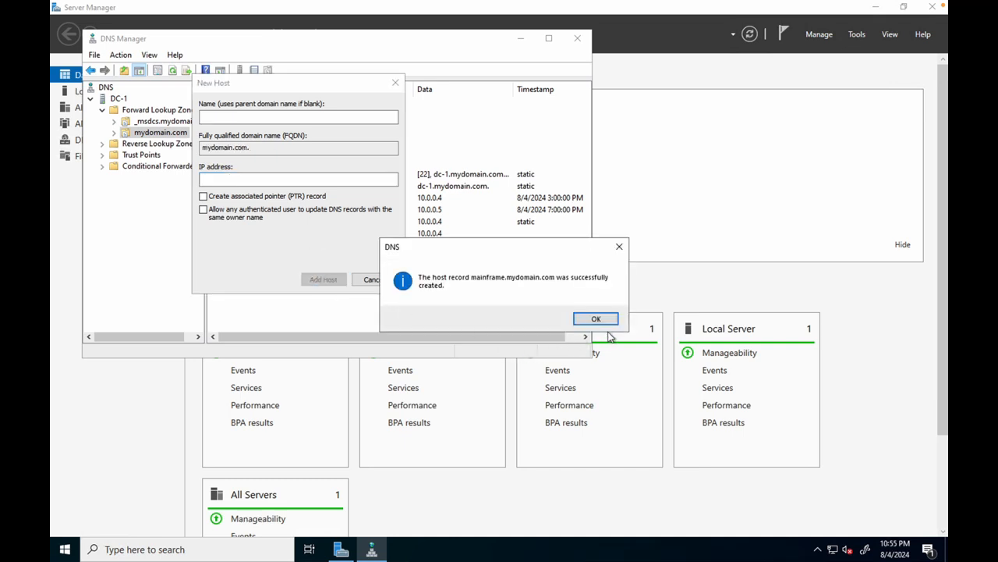
click(606, 322)
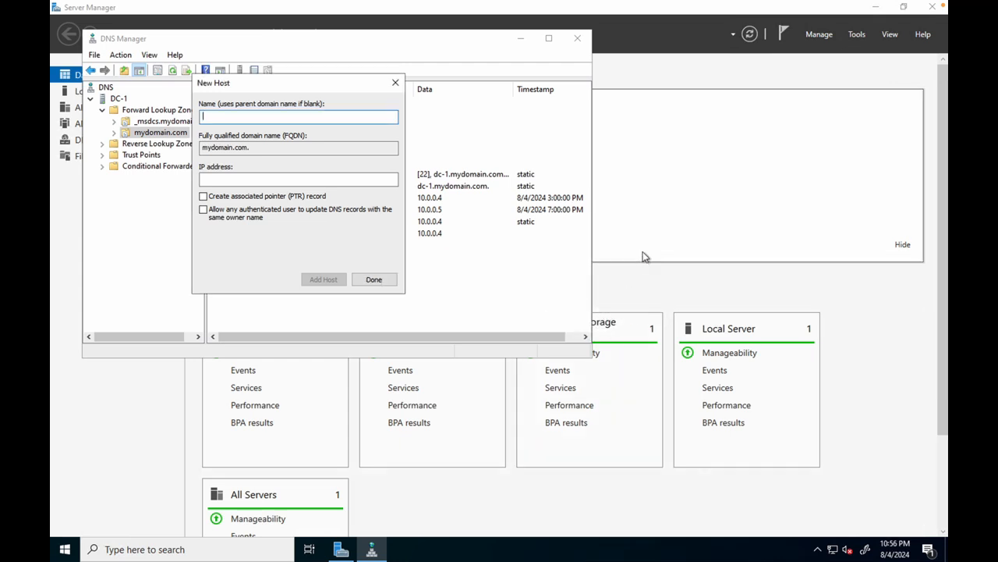
click(369, 279)
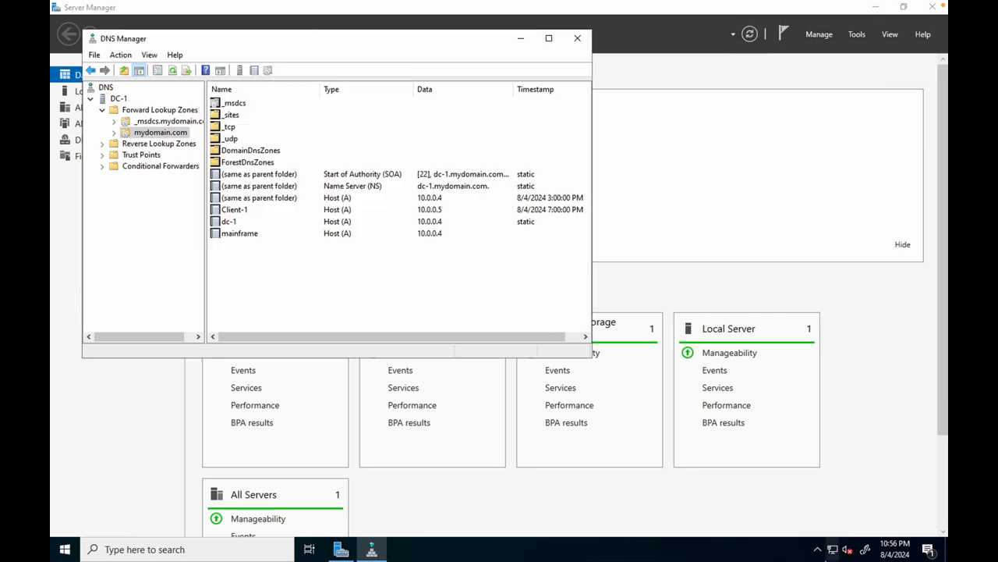
Step: Switch to the client VM's remote session and ping mainframe from PowerShell
click(789, 544)
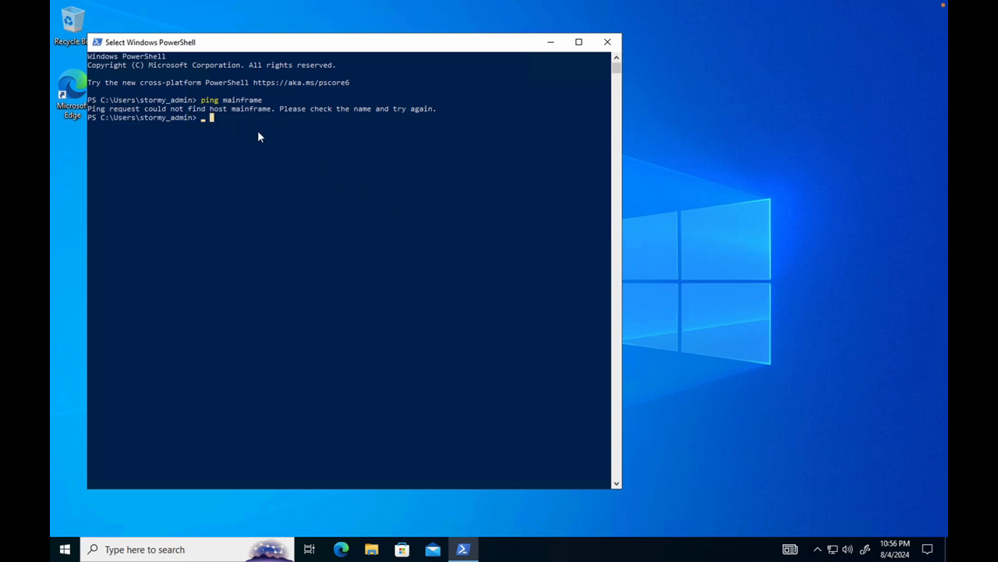
key(Escape)
text(ping main)
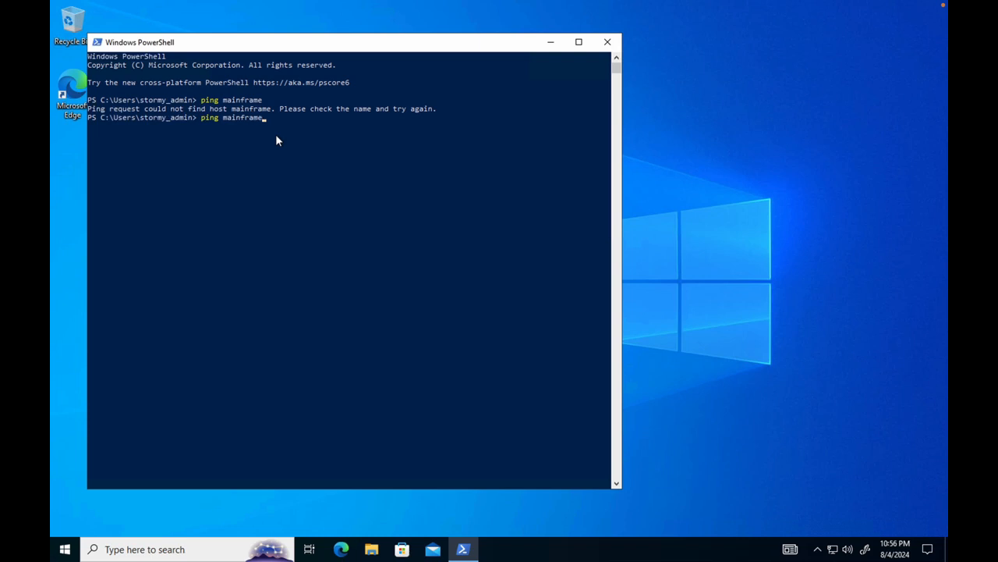
text(frame)
key(Return)
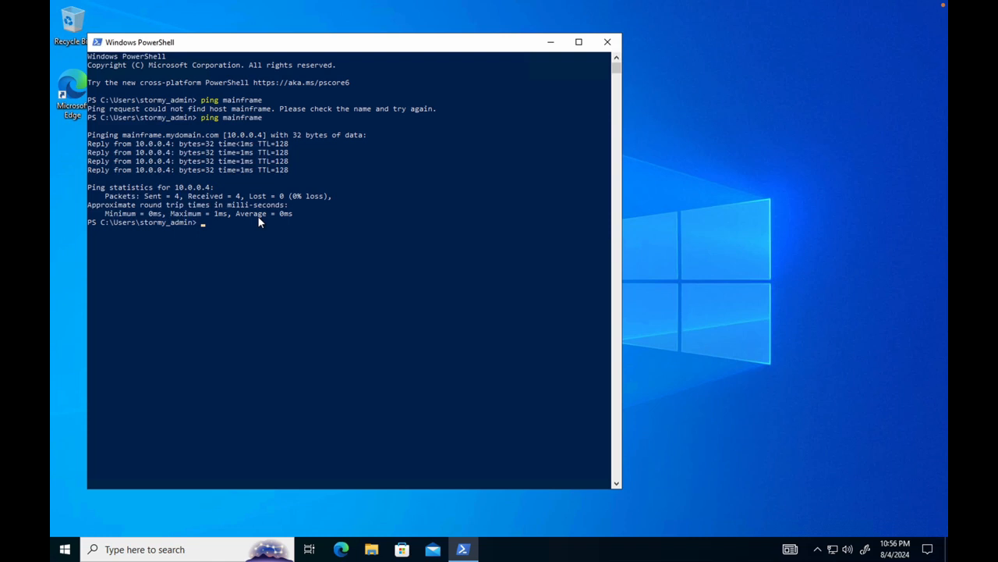
Step: Run nslookup in PowerShell to check the client's default DNS server
text(nslookup)
key(Return)
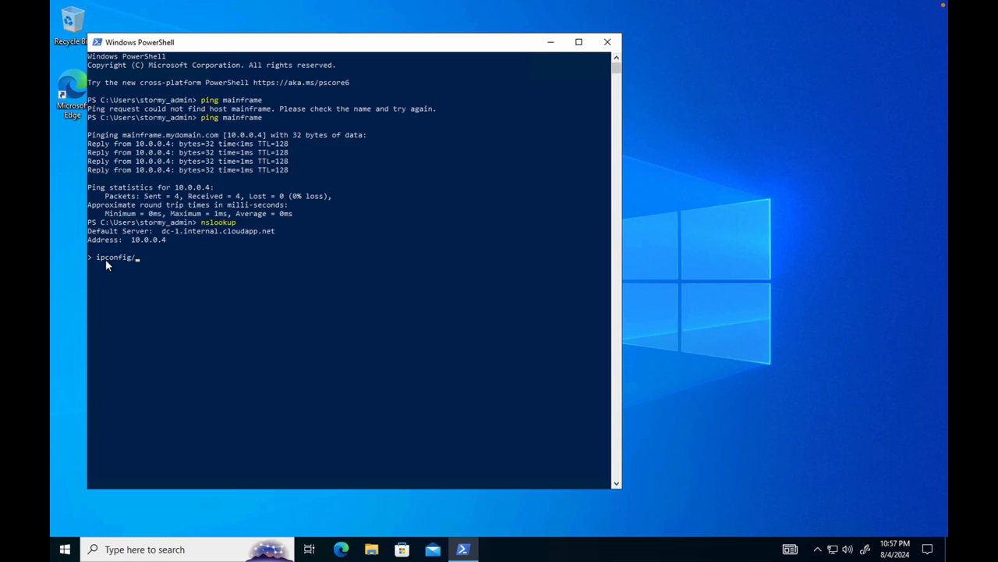
Step: Try to list the client's DNS cache by running ipconfig /displaydns at the nslookup prompt
text(/displaydns)
key(Return)
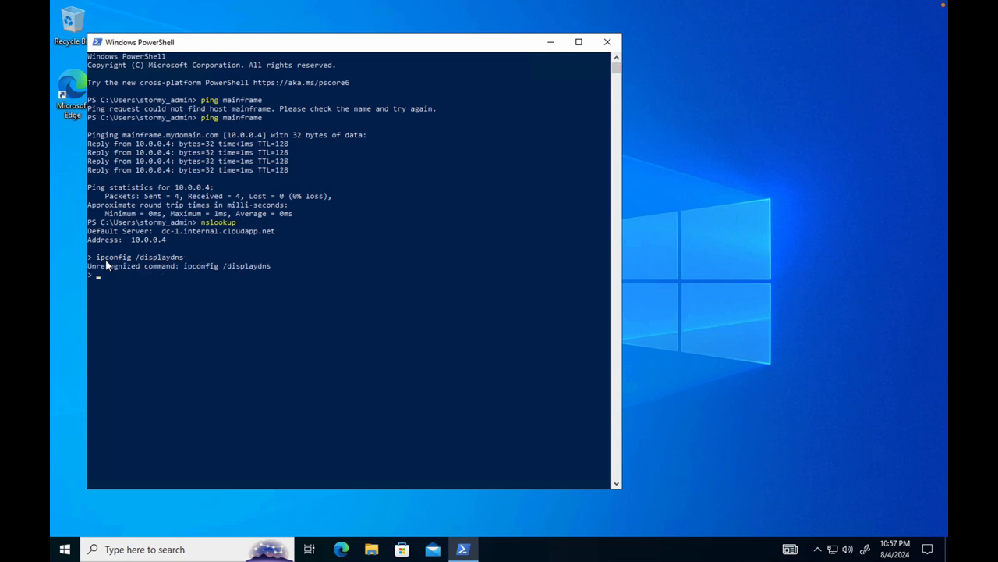
Step: Retry the DNS cache listing at the nslookup prompt as ipconfig/displaydns, without a space
click(137, 258)
text(ipconfig/displaydns)
key(Return)
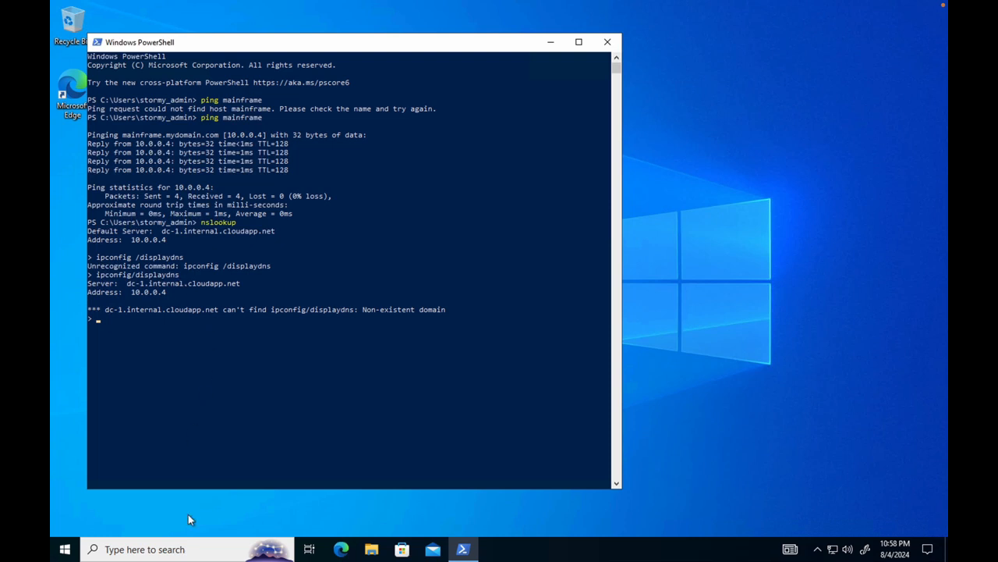
Step: Try the DNS cache listing at the nslookup prompt as ipconfig/ displaydns, with a space after the slash
text(ipconfig/ displaydns)
key(Return)
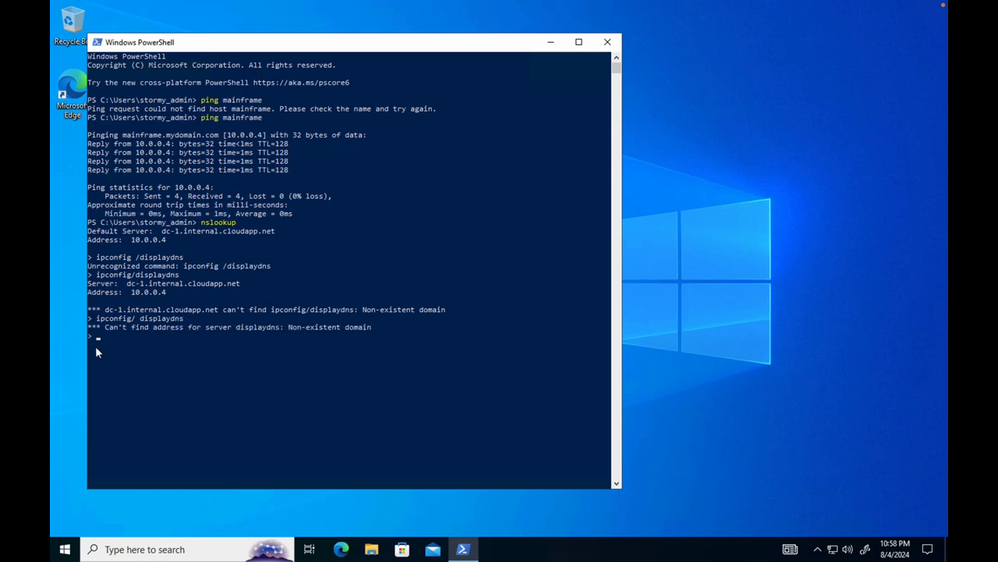
click(114, 338)
text(i)
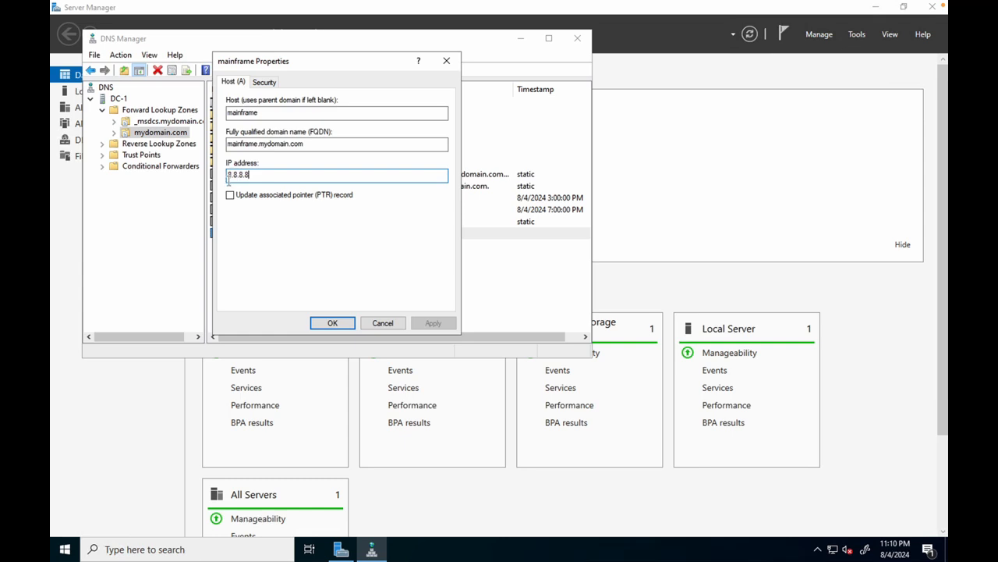
Step: Save the mainframe host record on DC-1 with the IP address 8.8.8.8
click(331, 323)
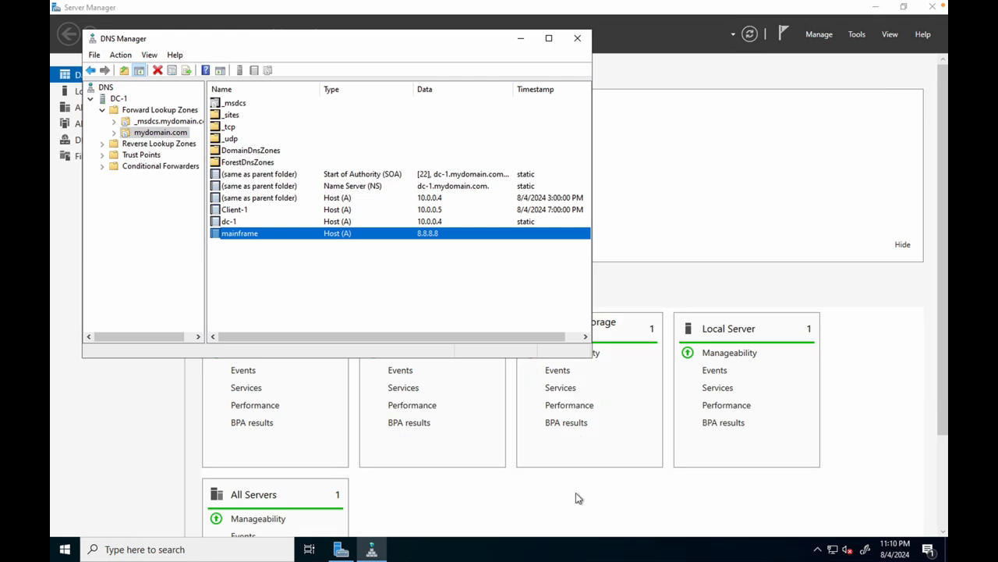
Step: Return to the Client-1 remote session and ping mainframe again from PowerShell
mouse_move(829, 539)
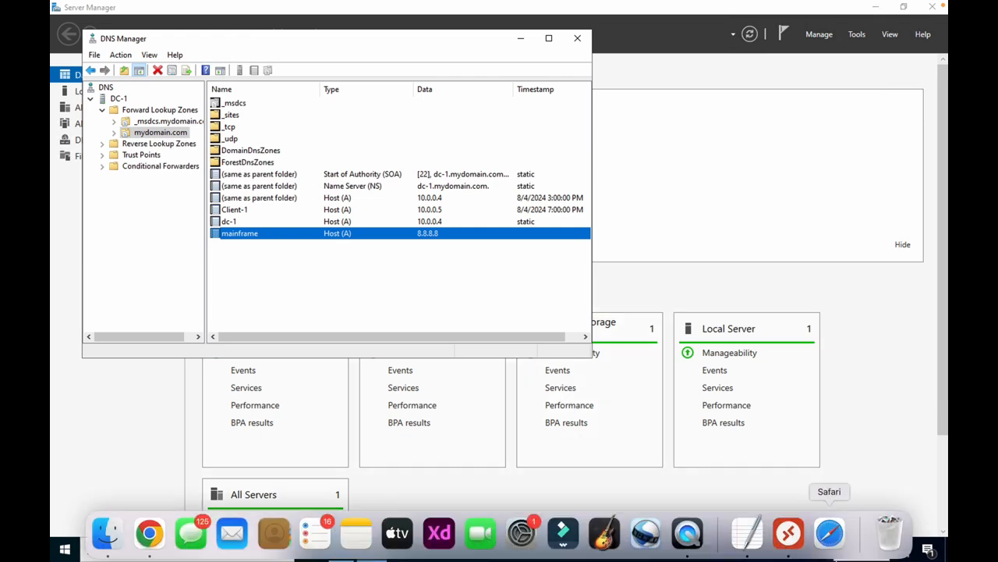
click(788, 533)
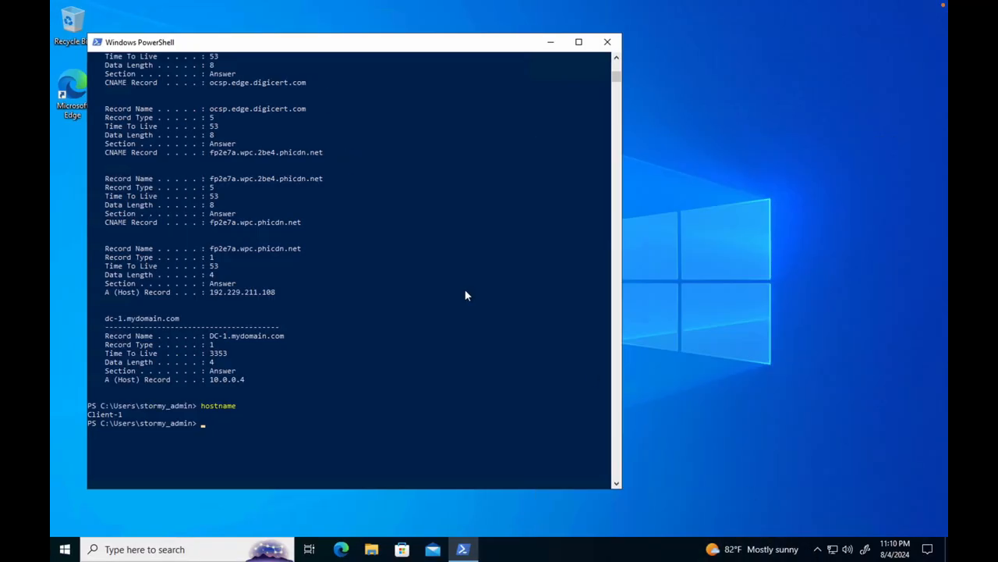
click(201, 423)
text(ping mainframe)
key(Return)
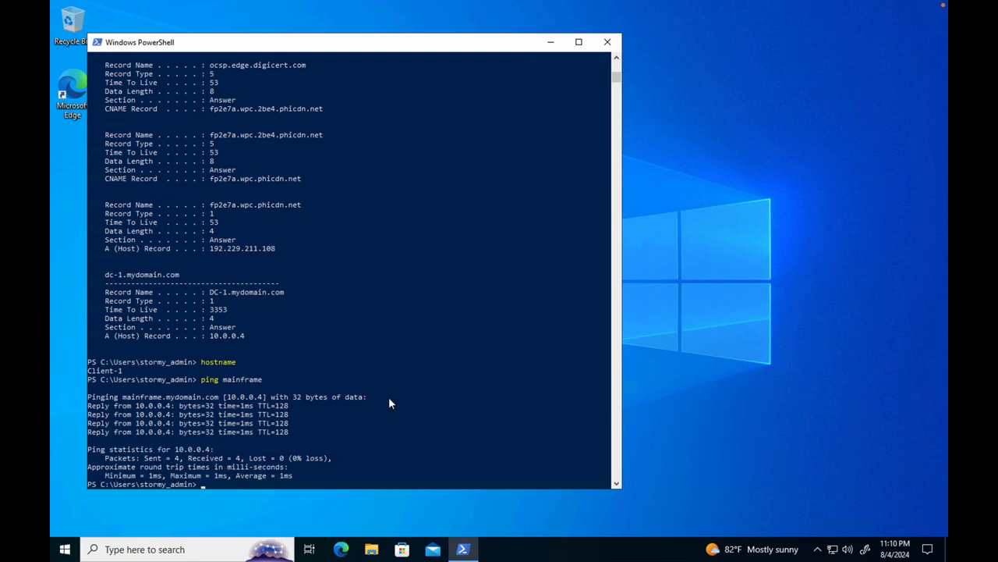
scroll(389, 399, down, 2)
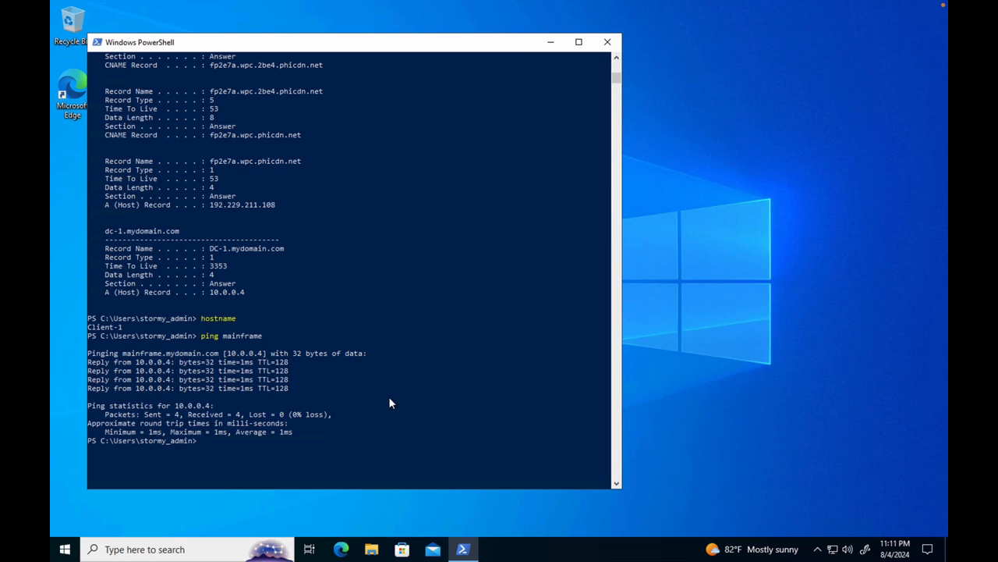
Step: List the client's local DNS cache with ipconfig /displaydns
click(199, 442)
key(Escape)
text(ip con)
key(BackSpace)
key(BackSpace)
text(config /display)
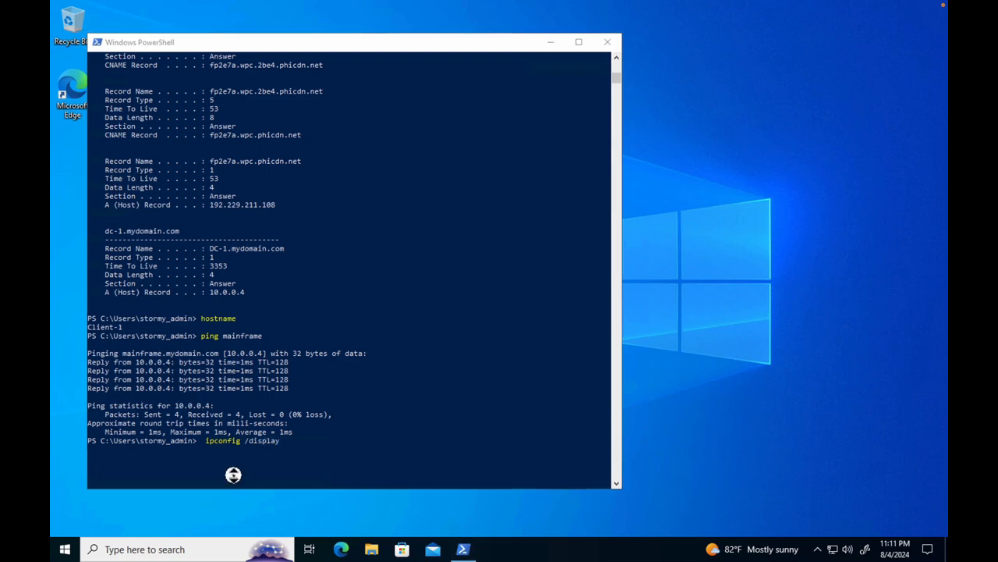
scroll(233, 475, up, 20)
middle_click(287, 417)
scroll(287, 417, down, 7)
scroll(287, 416, down, 10)
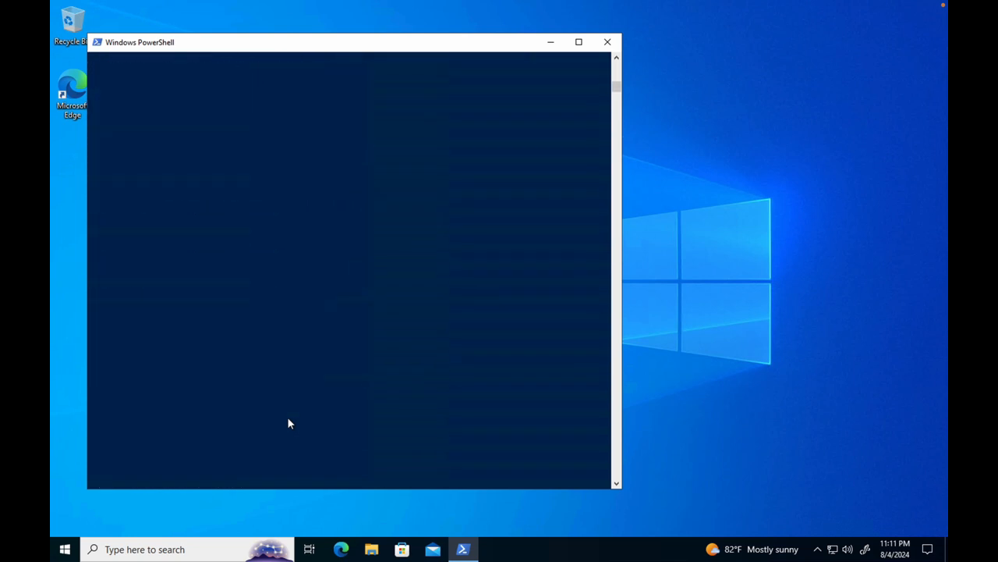
click(616, 58)
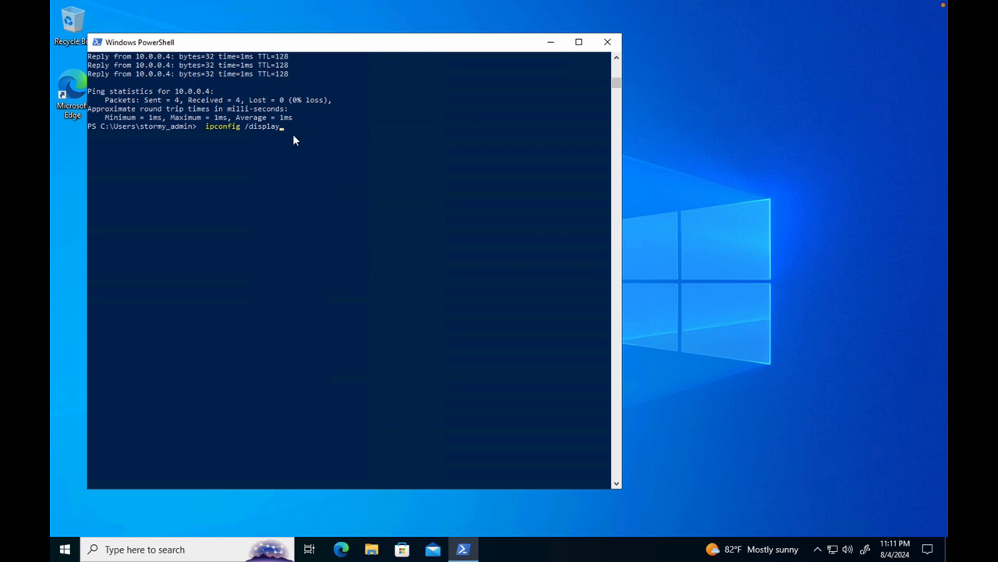
key(Return)
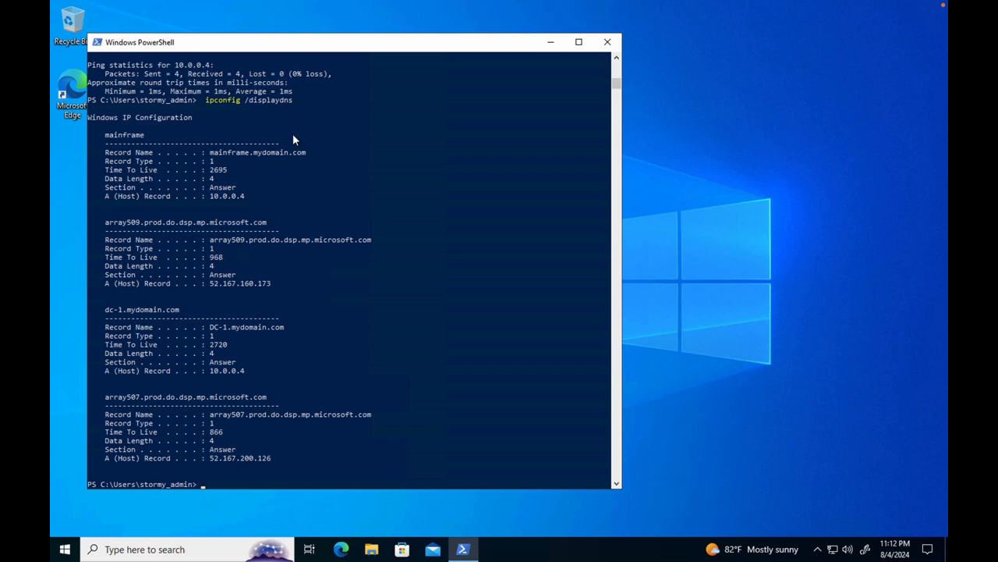
Step: Try to clear the client's DNS cache with ipconfig flush dns and review the ipconfig usage options
text(ipconfig flush)
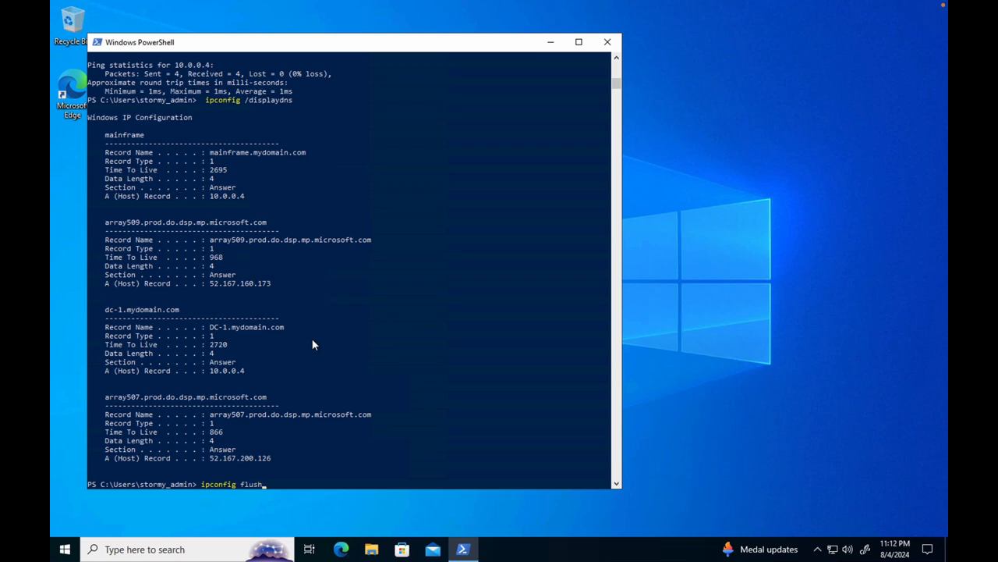
text( dns)
key(Return)
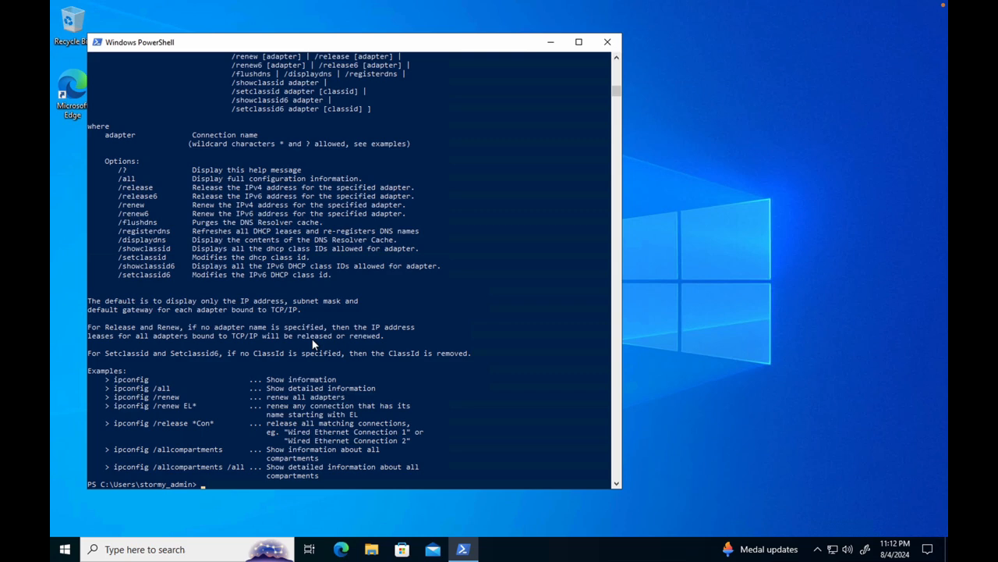
scroll(329, 256, up, 2)
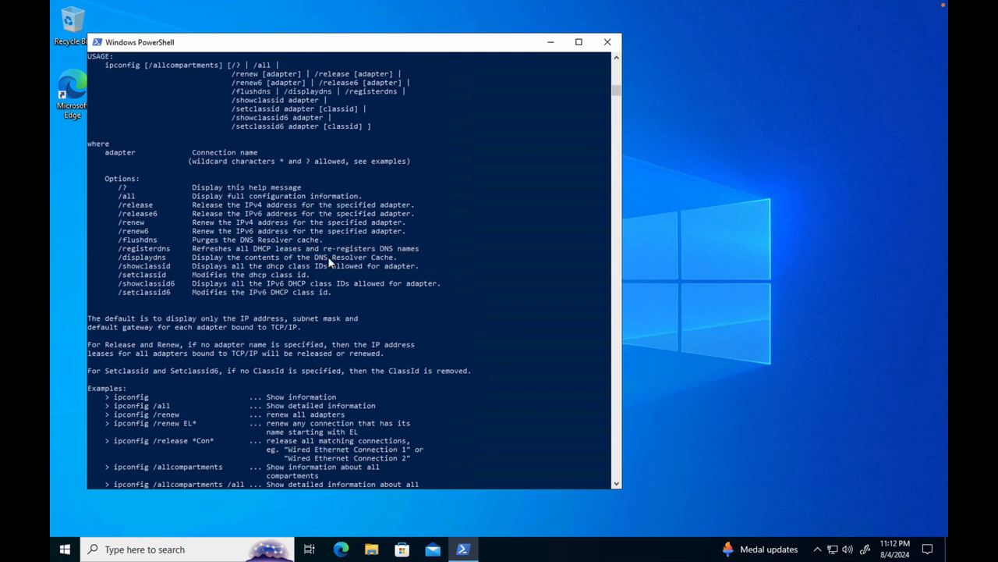
scroll(329, 263, up, 4)
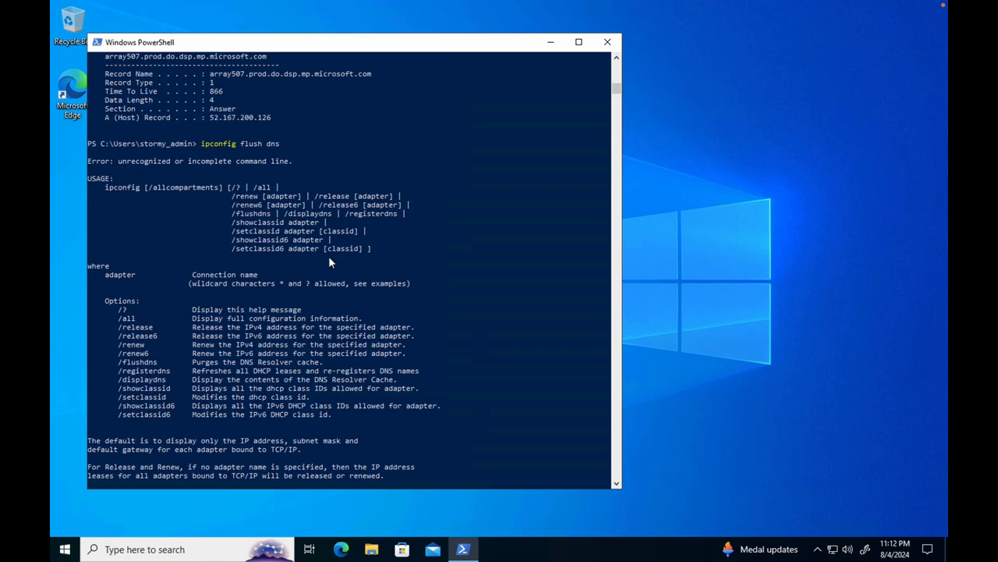
scroll(317, 358, down, 12)
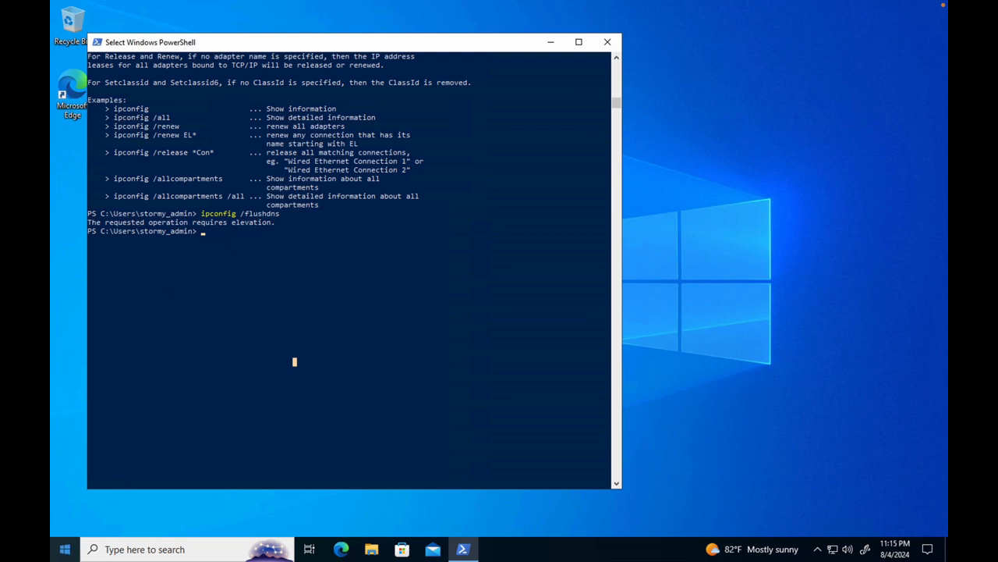
Step: Search Windows on Client-1 for the Command Prompt and run it as administrator, approving the elevation request
click(102, 553)
right_click(102, 554)
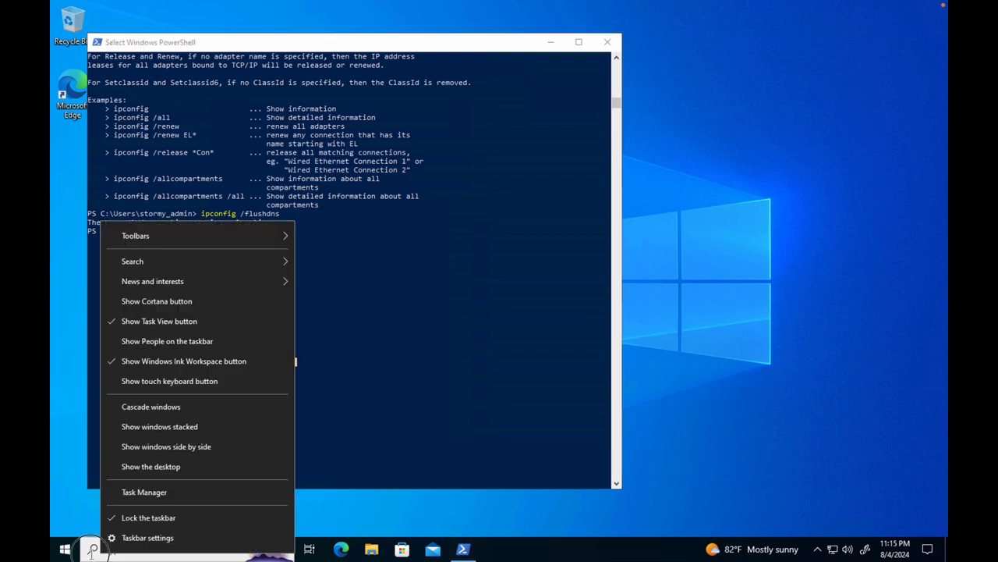
click(101, 554)
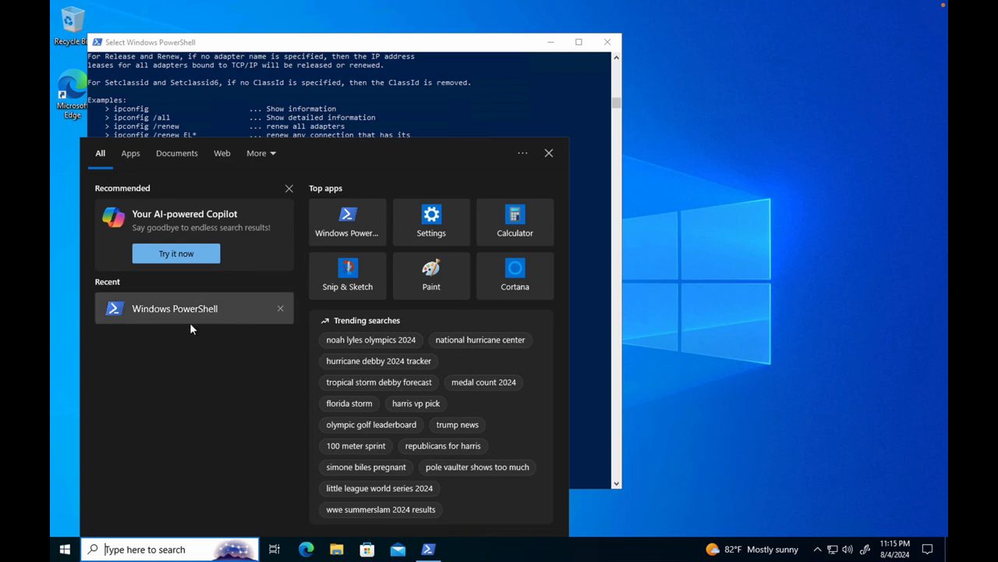
text(comm)
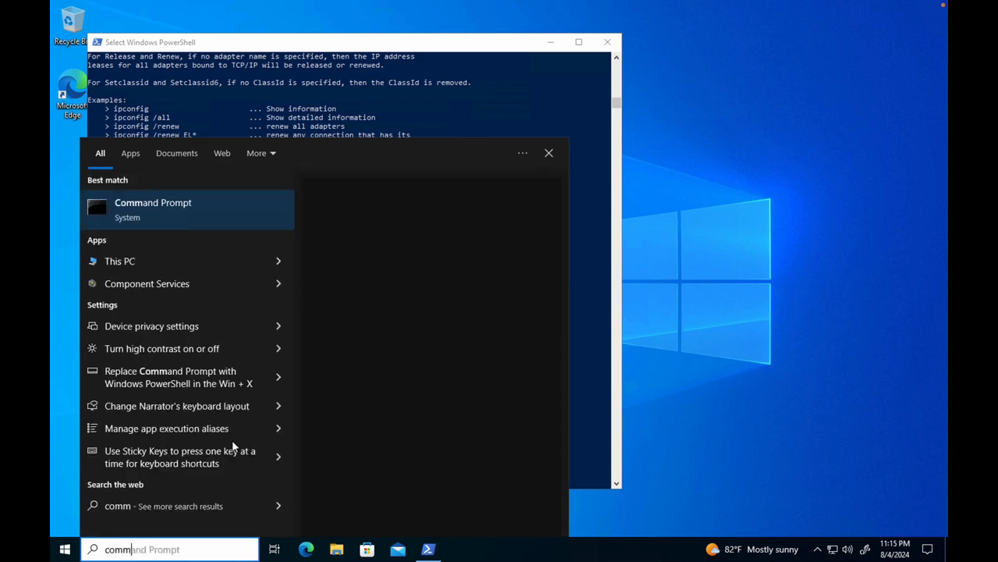
right_click(239, 206)
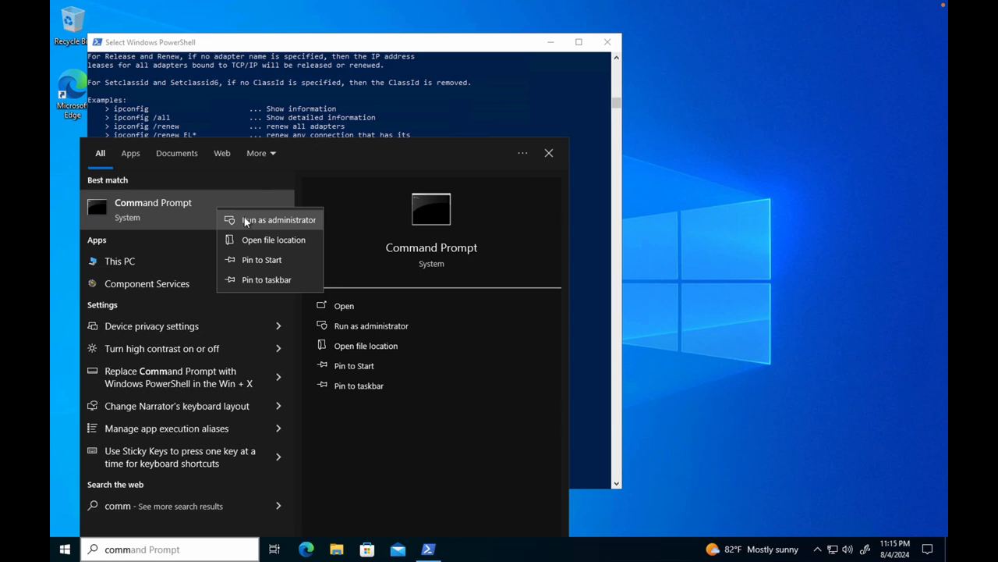
click(245, 217)
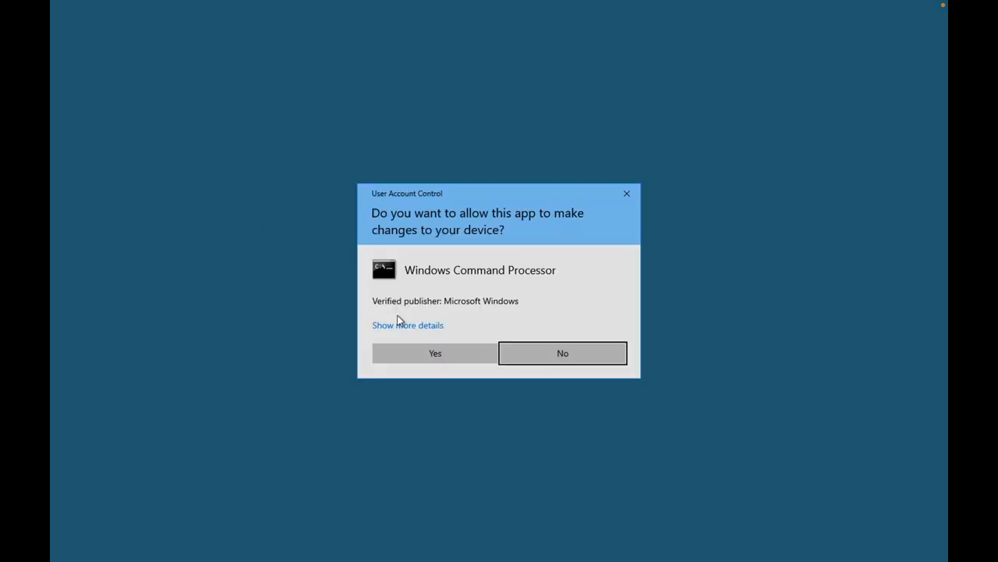
click(427, 355)
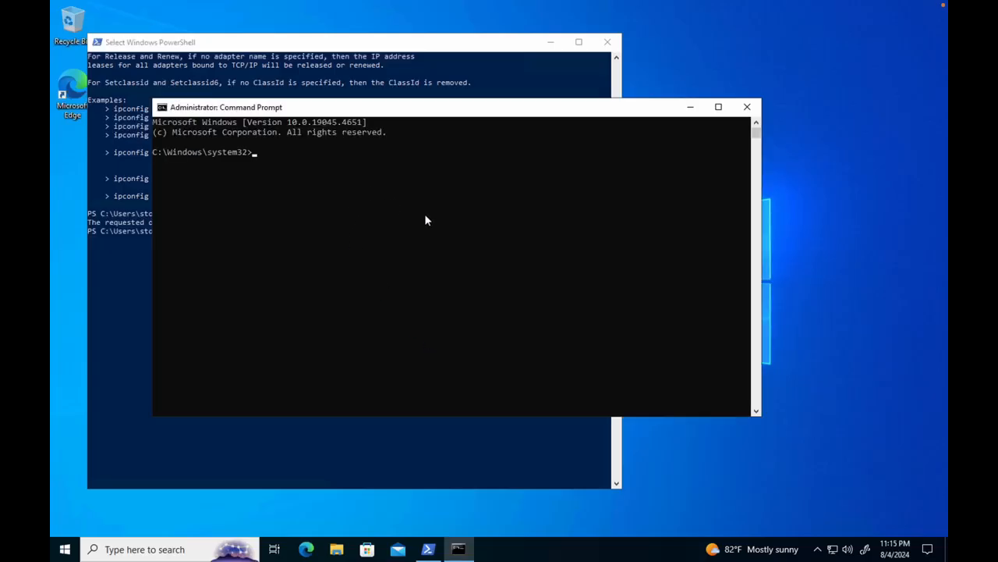
Step: Flush the client's DNS cache with ipconfig /flushdns in the elevated Command Prompt
text(ip)
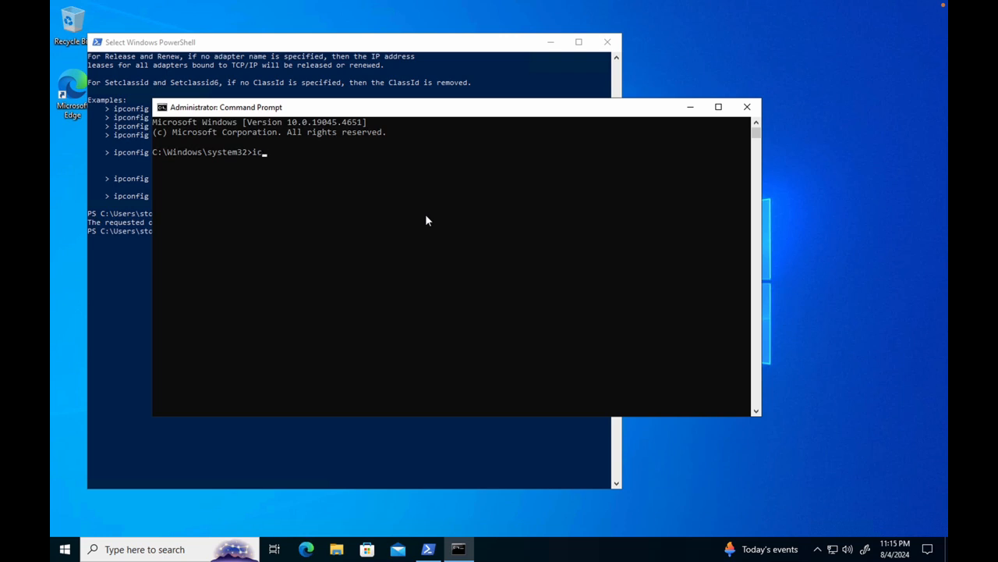
text(config /flushdns)
key(Return)
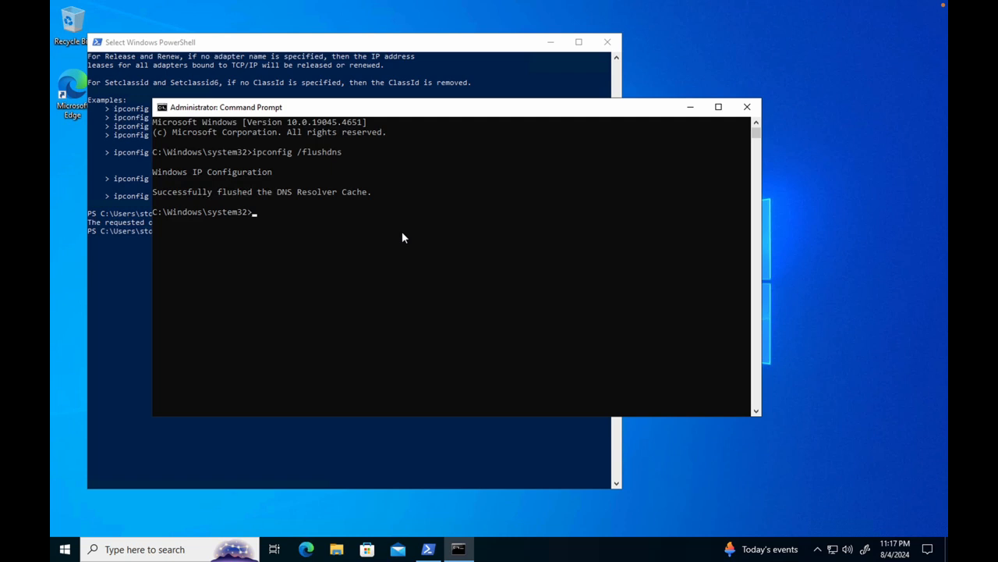
Step: List the entries in the client's DNS cache with ipconfig /displaydns
text(ipconfig /displaydns)
key(Return)
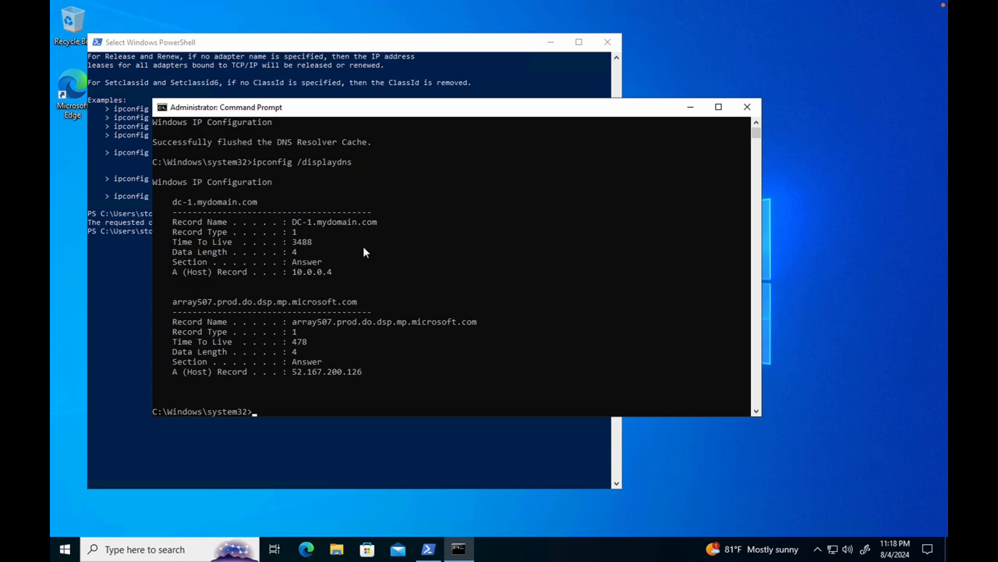
Step: Ping mainframe from the elevated Command Prompt and check which machine is in use with hostname
text(ping mainframe)
key(Return)
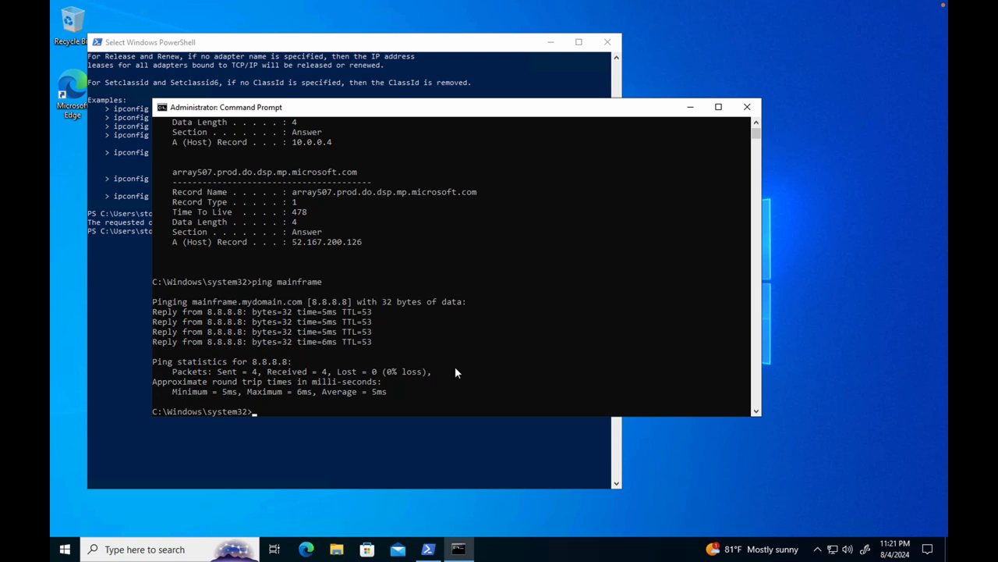
text(hostname)
key(Return)
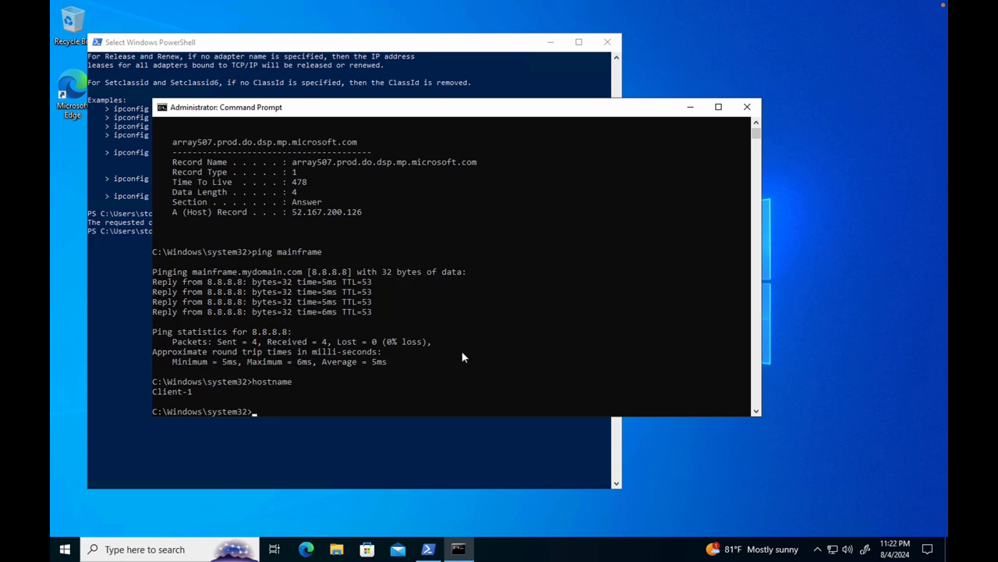
Step: Try to ping the host name search from Client-1
text(ping search)
key(Return)
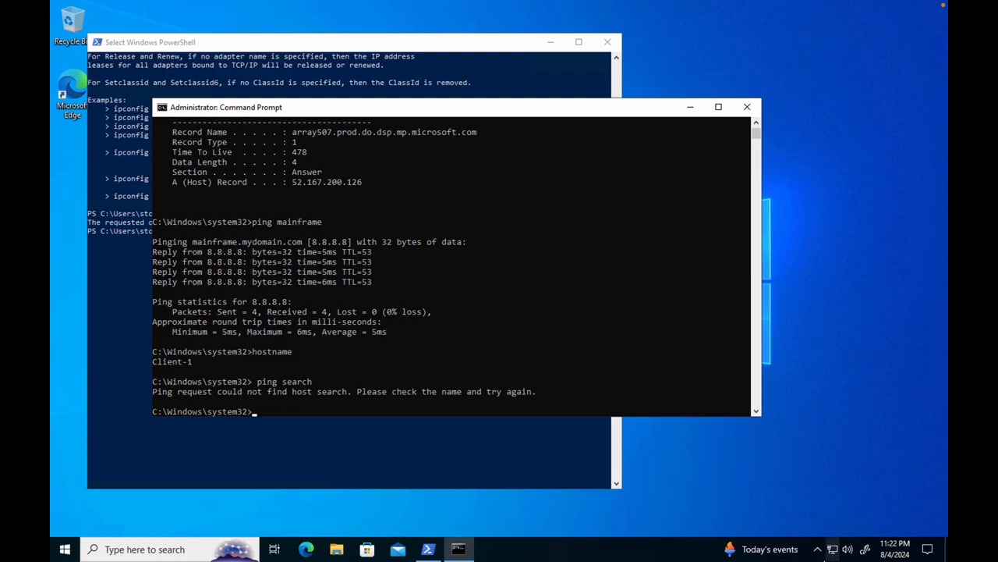
Step: Switch to the DC-1 remote session and examine the mydomain.com forward lookup zone, including its _sites folder, in DNS Manager
mouse_move(819, 550)
click(786, 550)
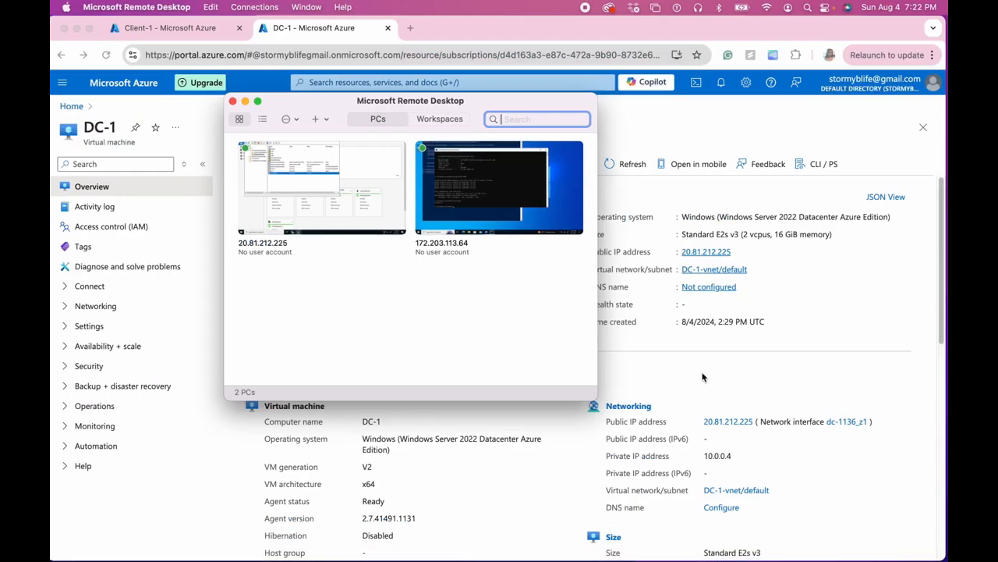
double_click(341, 201)
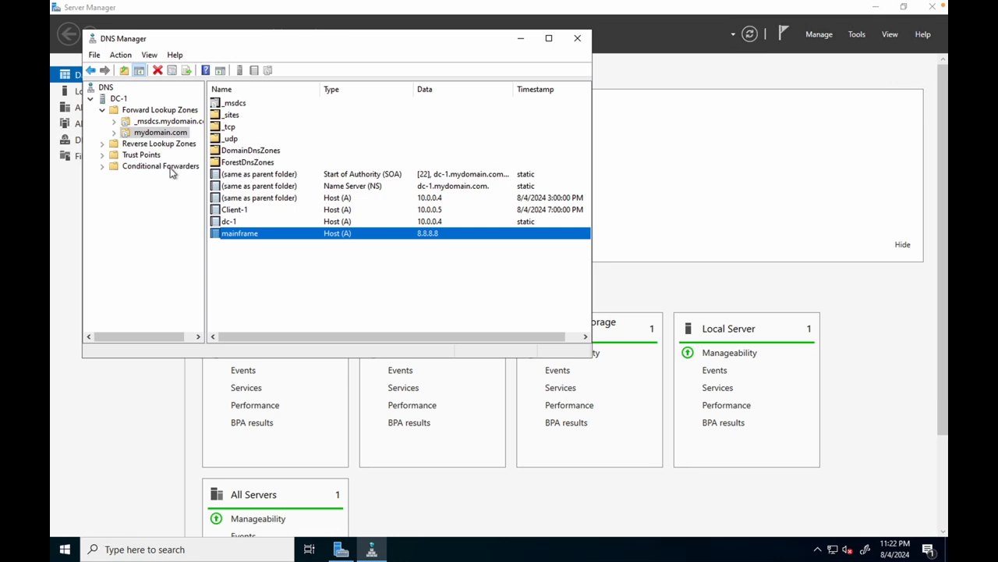
click(114, 134)
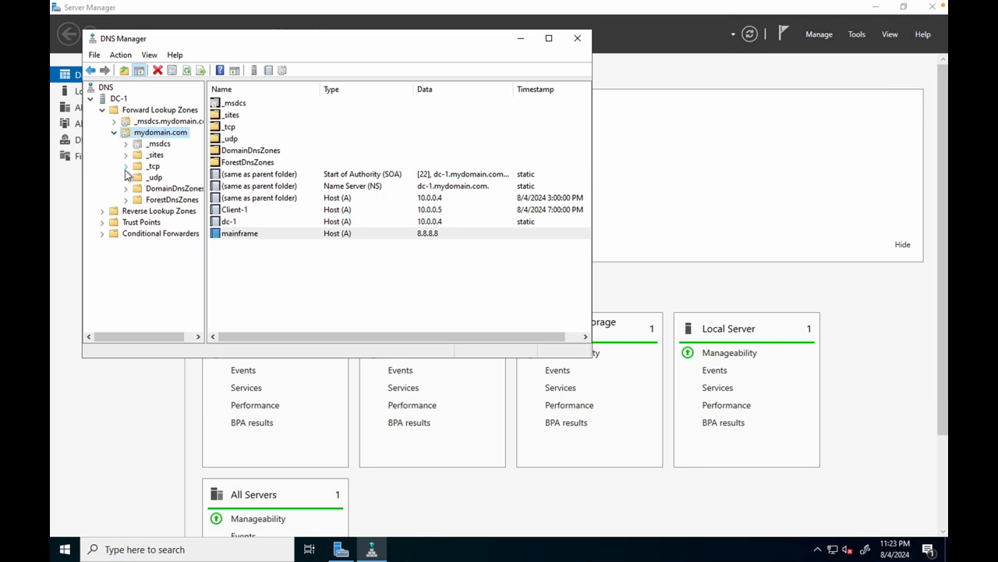
double_click(129, 156)
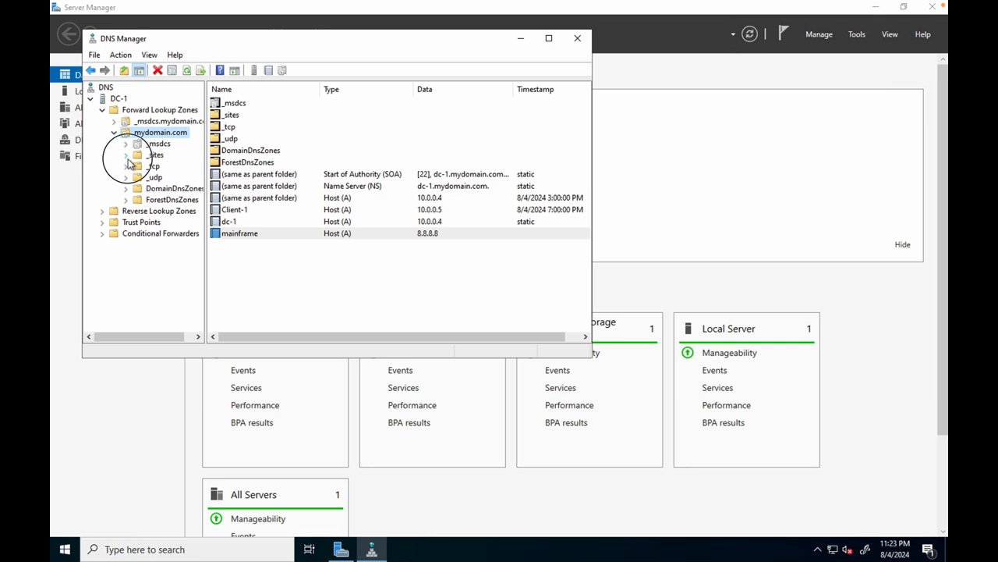
click(126, 155)
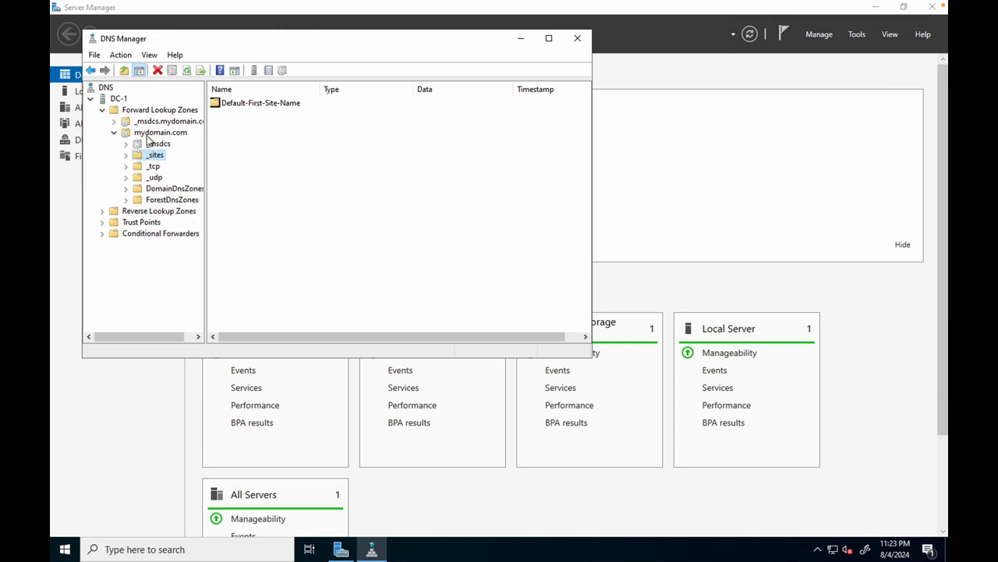
click(147, 136)
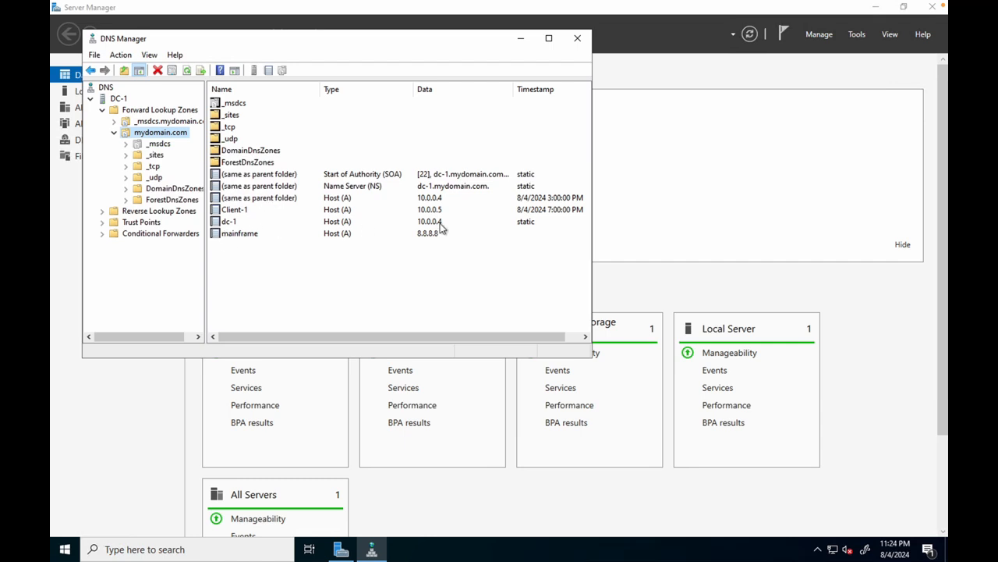
Step: View the properties of the mainframe host record and close them without changes
click(251, 241)
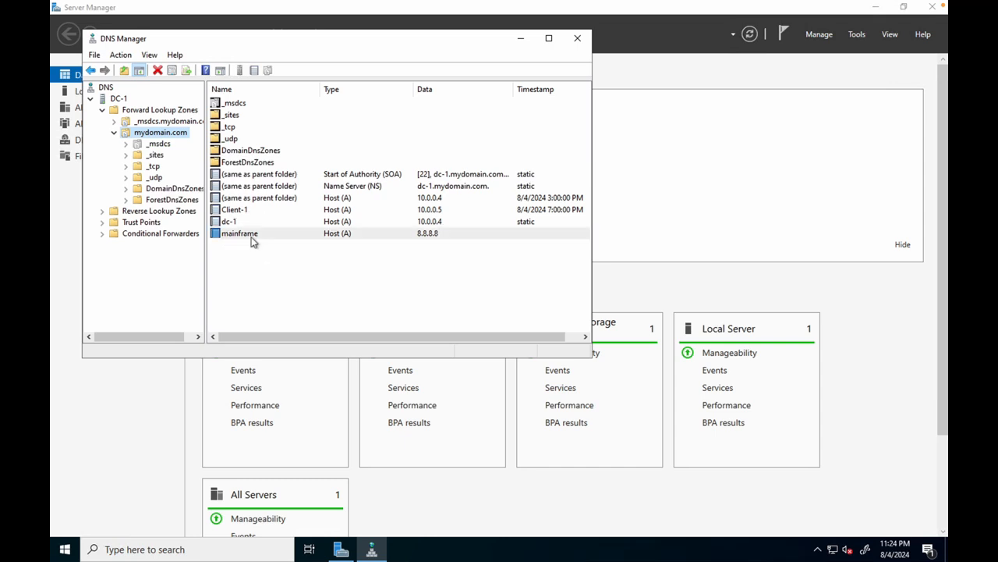
right_click(251, 241)
click(287, 262)
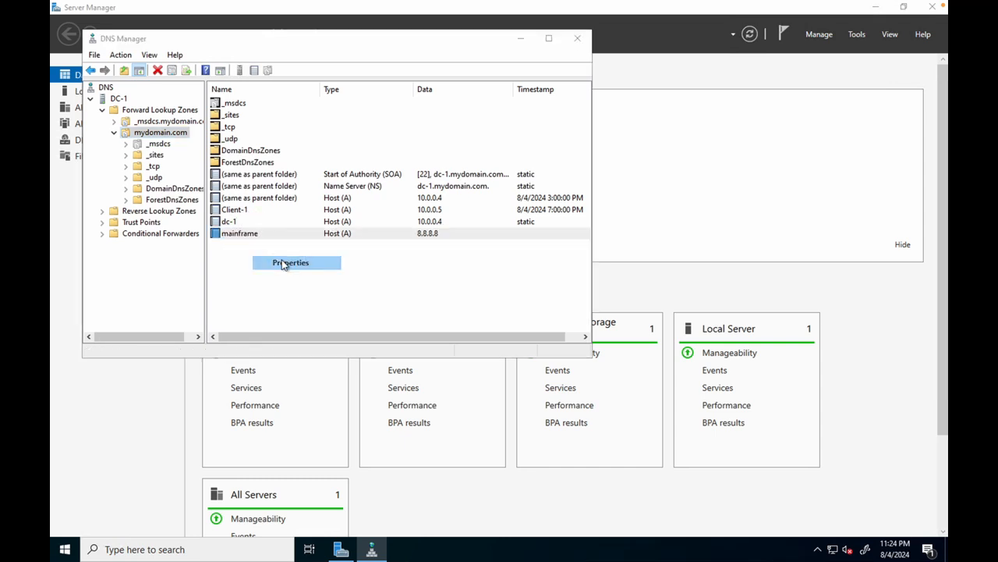
click(382, 323)
click(416, 300)
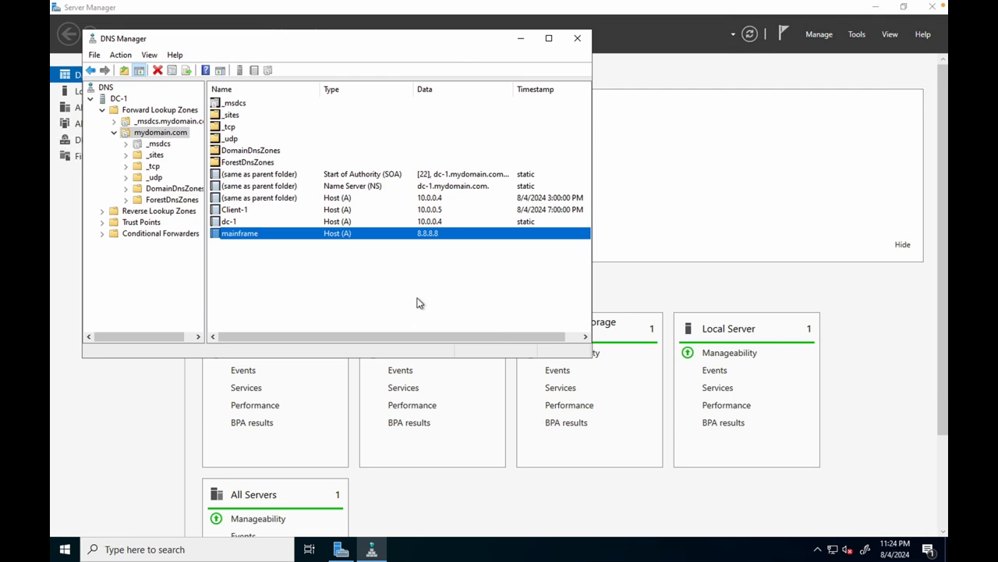
right_click(360, 277)
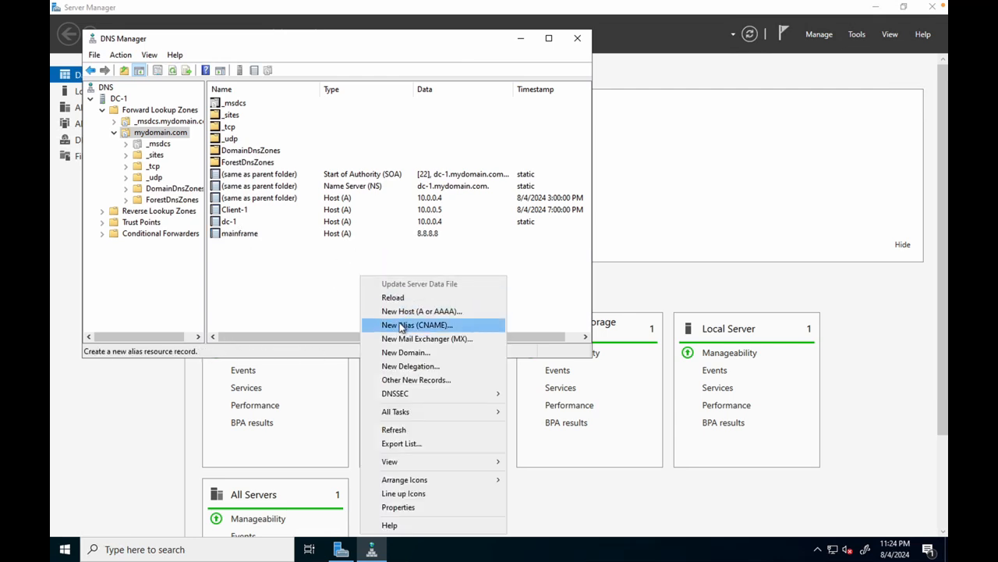
click(400, 325)
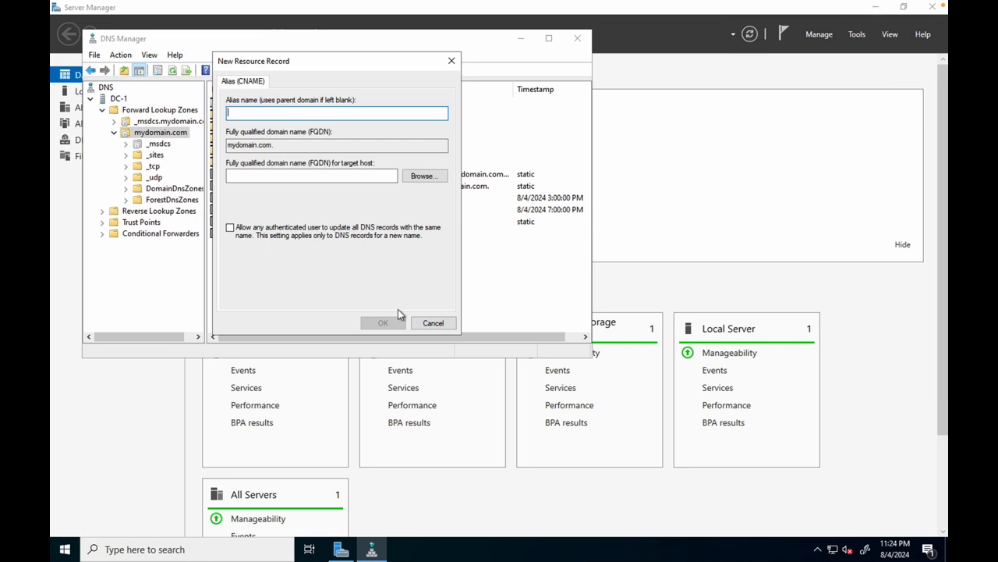
text(search)
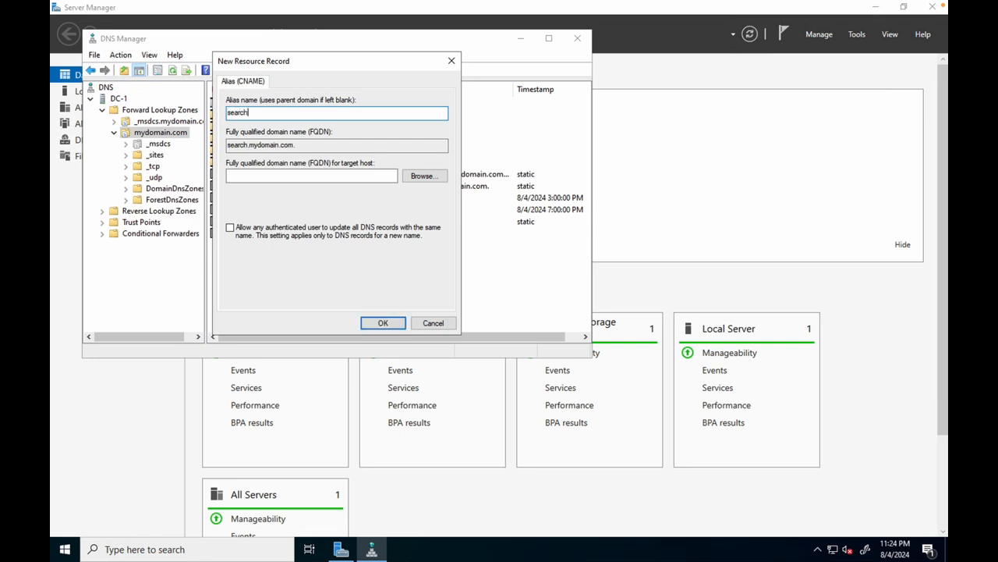
click(261, 175)
text(www.google.com)
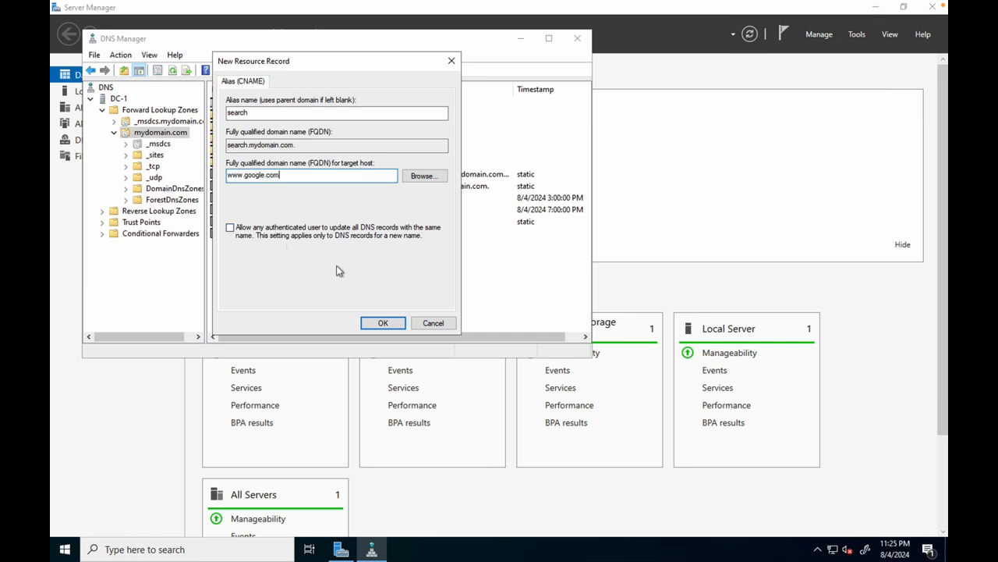
click(383, 323)
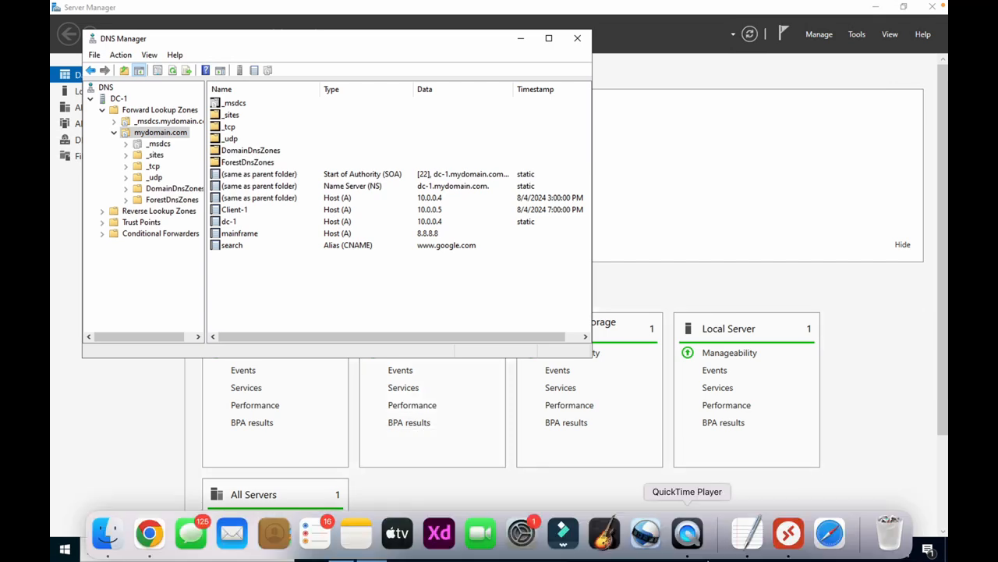
Step: Return to the Client-1 remote session and ping search again from the Command Prompt
click(788, 537)
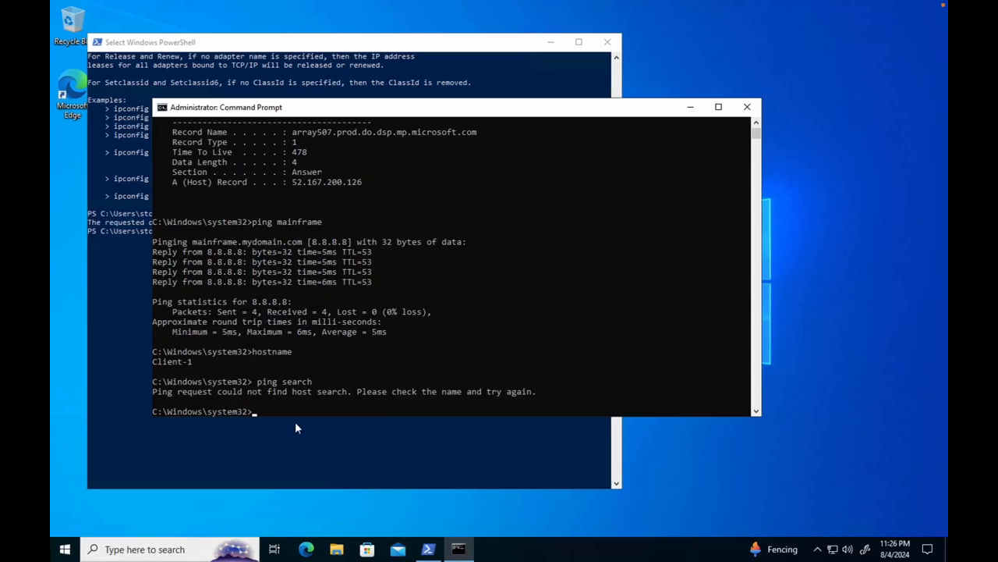
text(ping search)
key(Return)
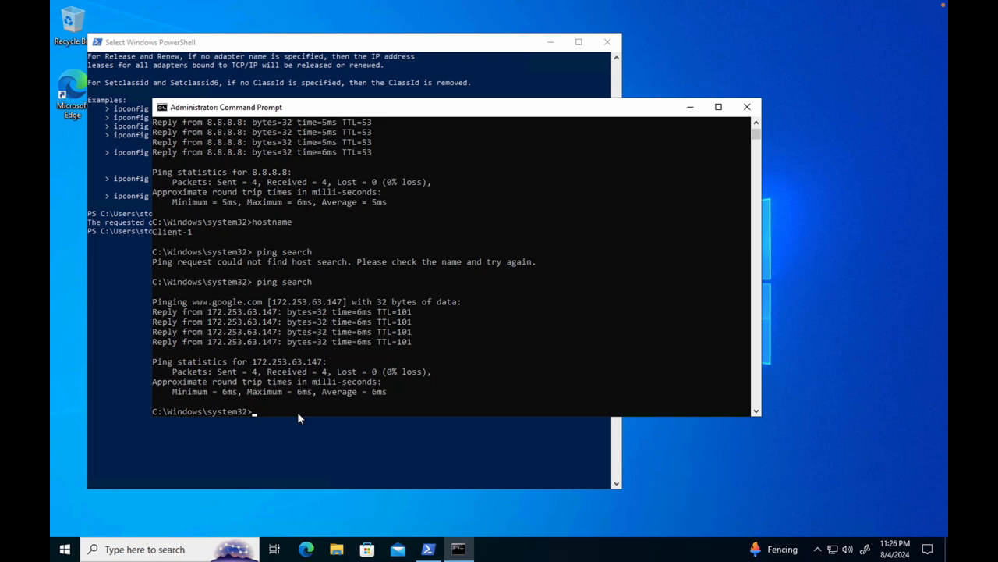
Step: Switch back to the DC-1 remote session and check the search alias record in DNS Manager
click(785, 546)
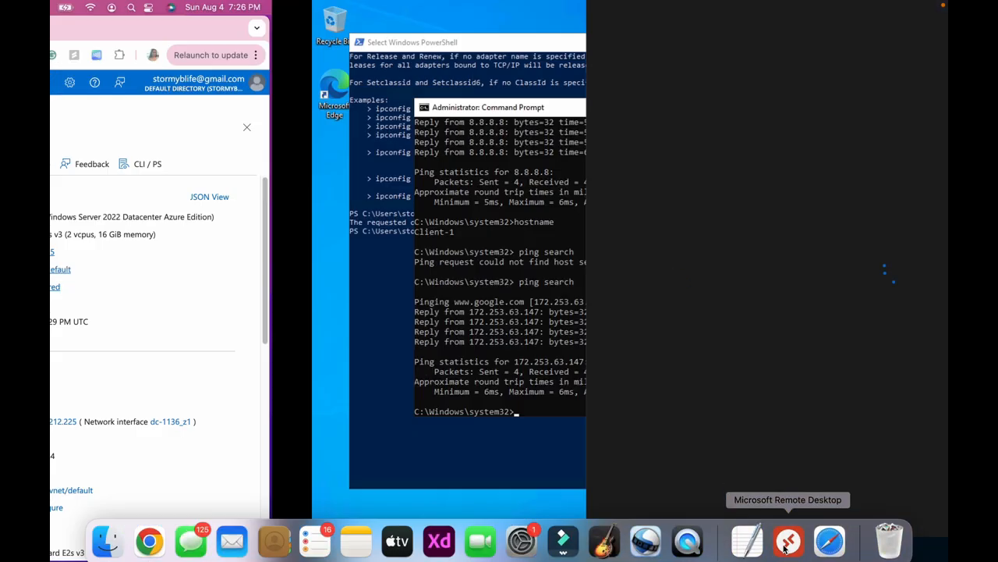
click(278, 184)
double_click(278, 185)
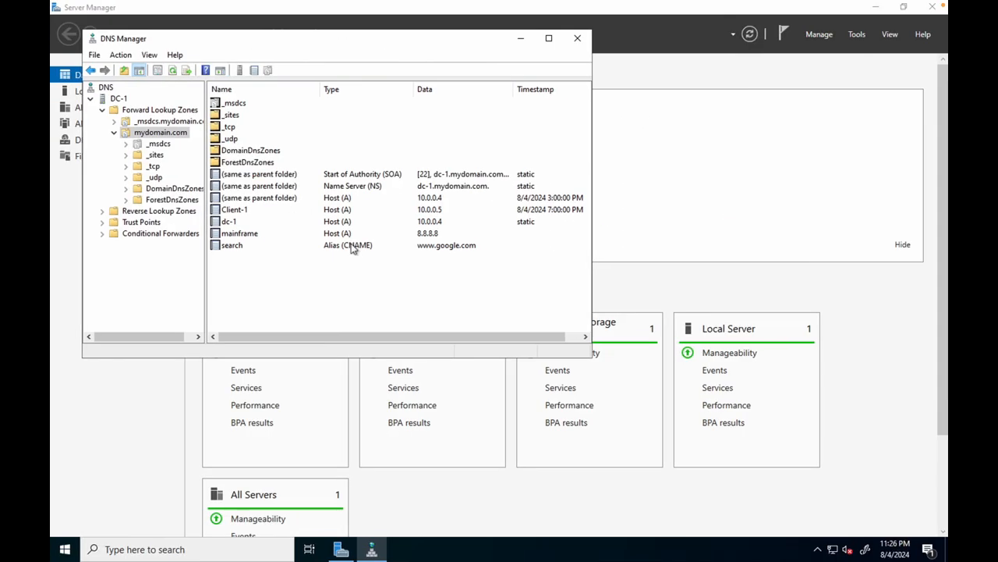
click(352, 246)
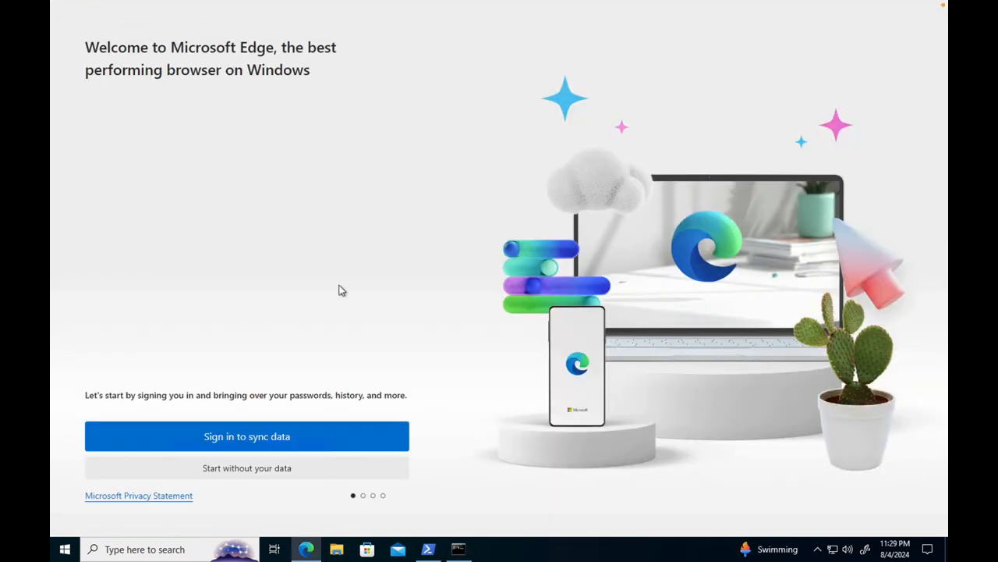
Step: Complete the first-run setup of Microsoft Edge on Client-1 without signing in, and close the extra welcome page
click(225, 473)
click(179, 472)
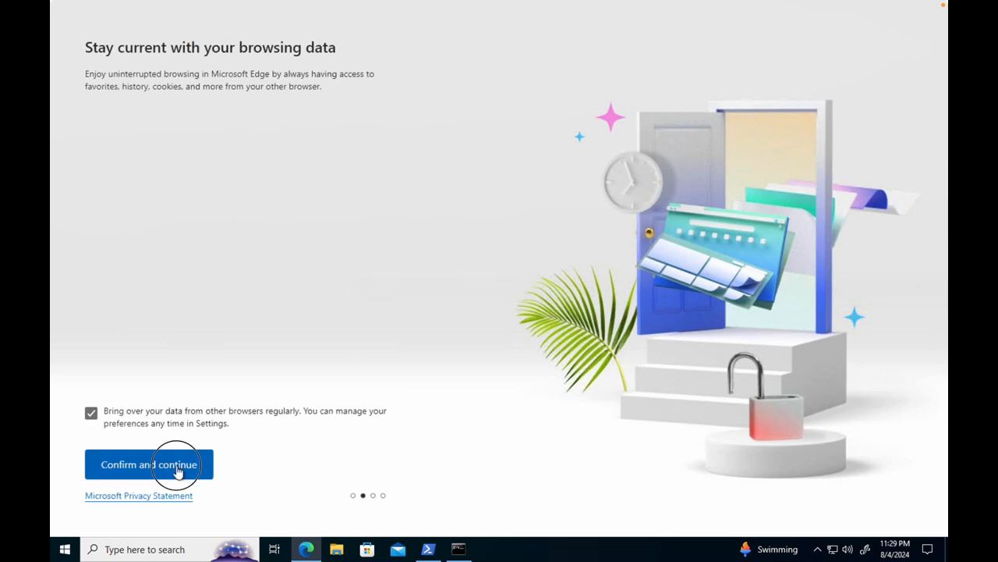
click(204, 463)
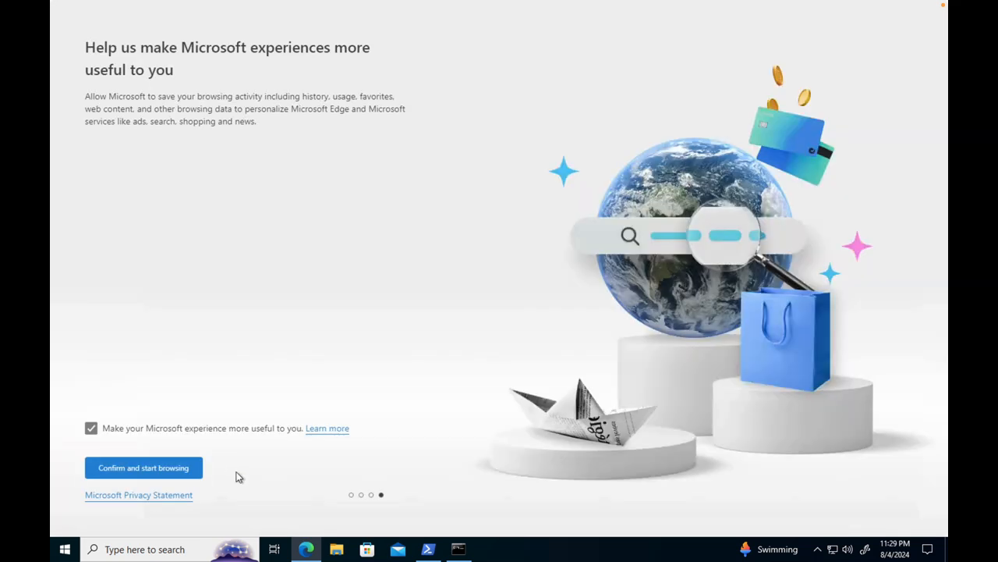
click(164, 468)
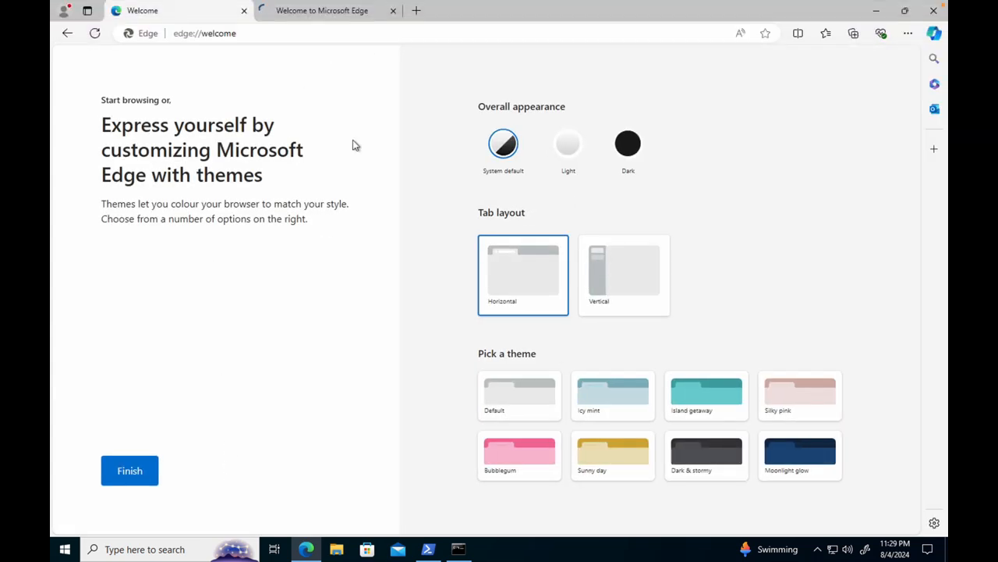
click(394, 11)
Step: Browse to search.mydomain.com in Edge, and leave the page and close the browser once it has loaded
click(292, 31)
text(sear)
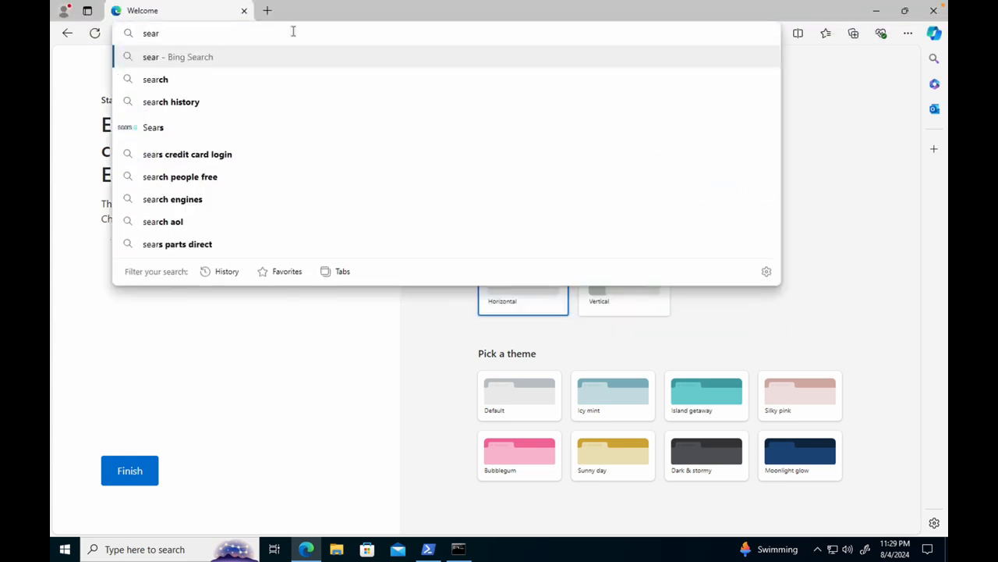
text(ch.mydoam)
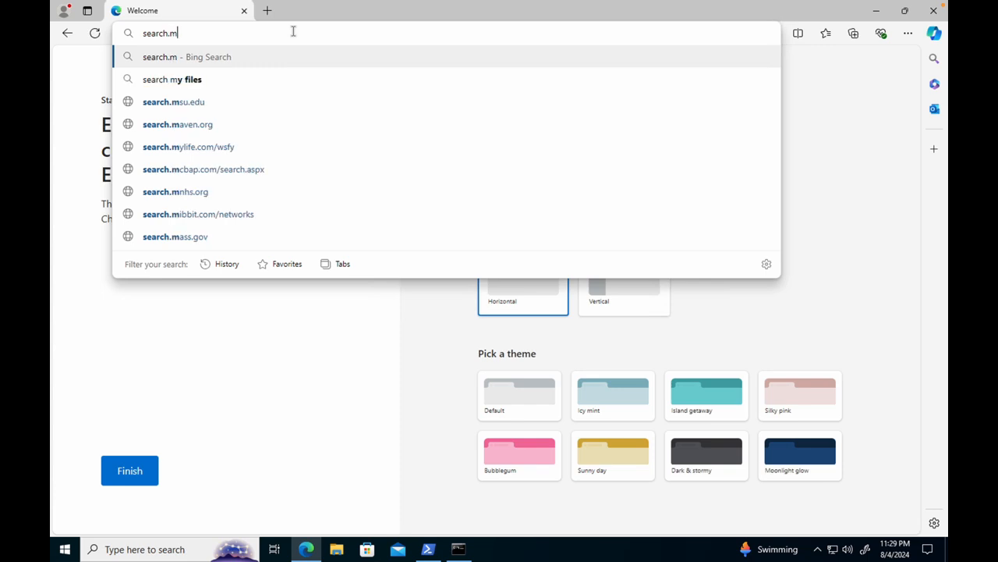
key(BackSpace)
key(BackSpace)
text(main.com)
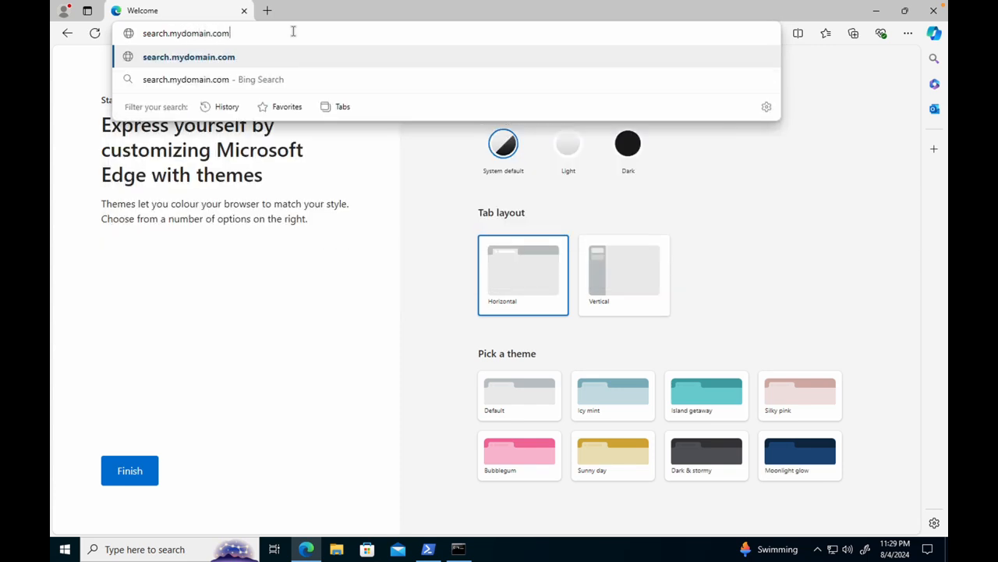
key(Return)
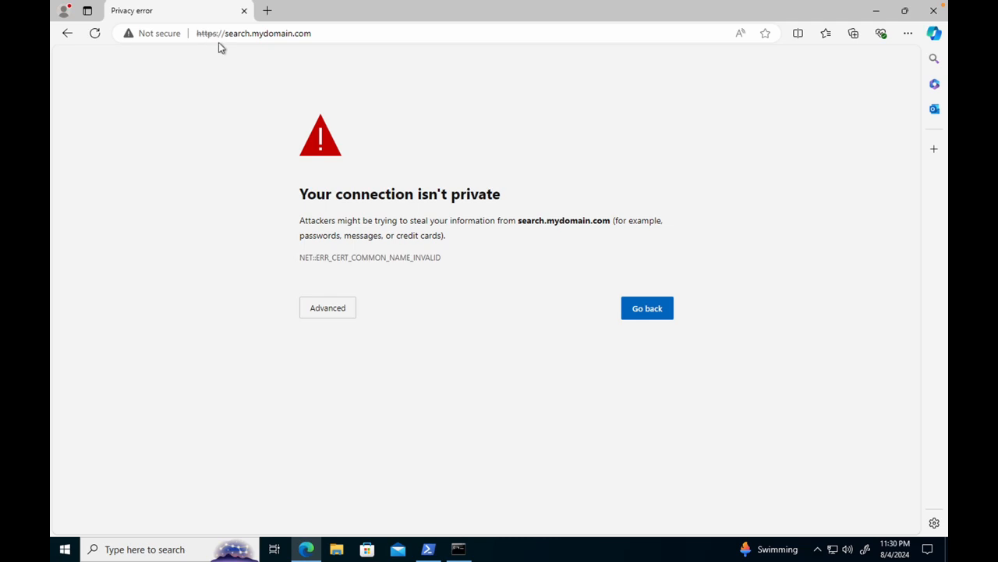
click(656, 323)
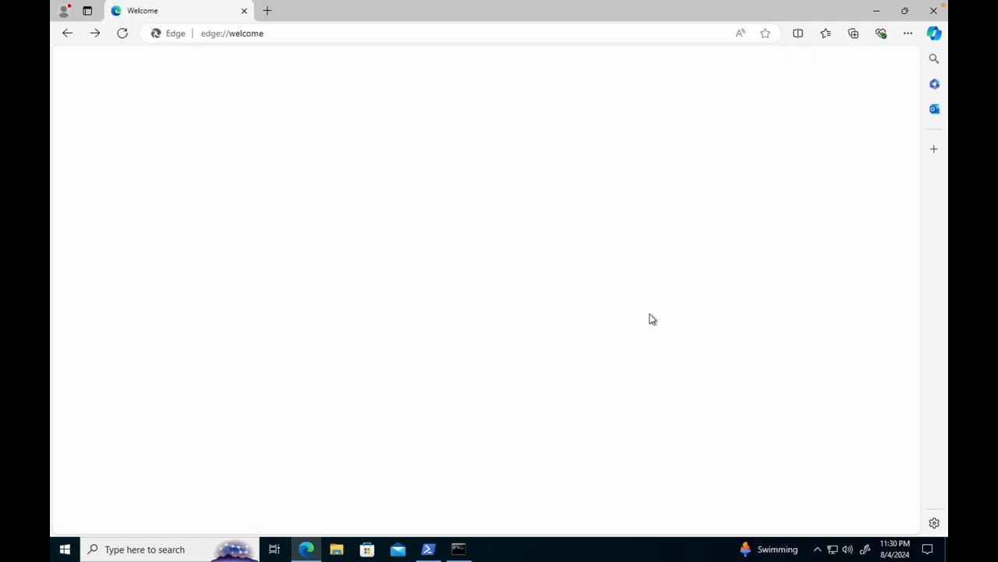
click(243, 11)
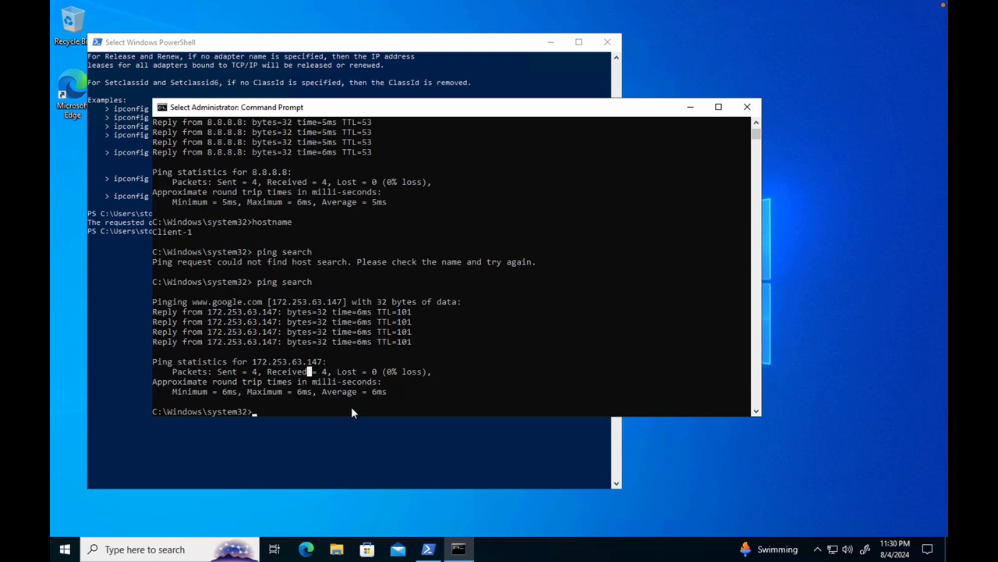
Step: Display the local DNS cache in the Command Prompt with ipconfig /displaydns
text(i)
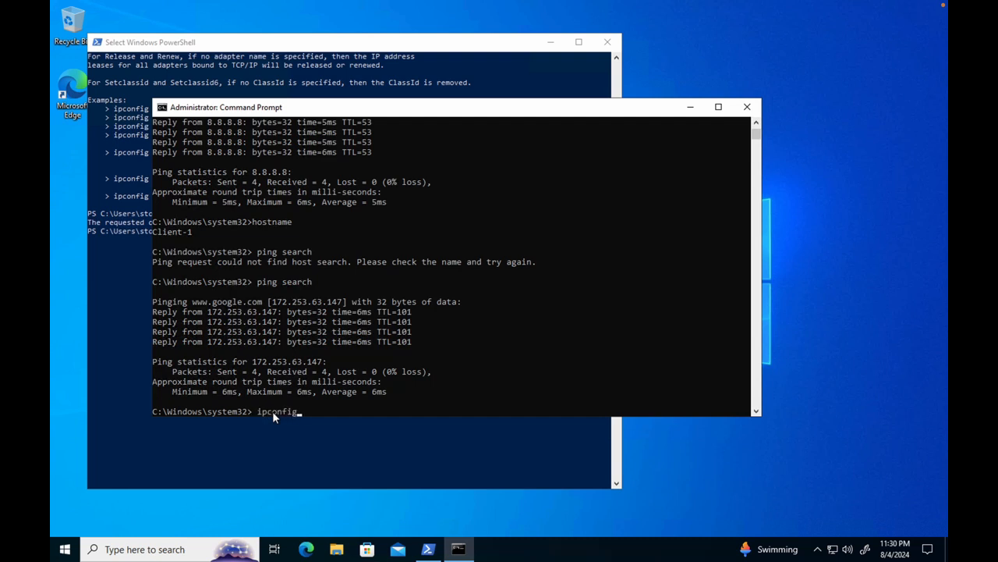
text(pconfig /displaydns)
key(Return)
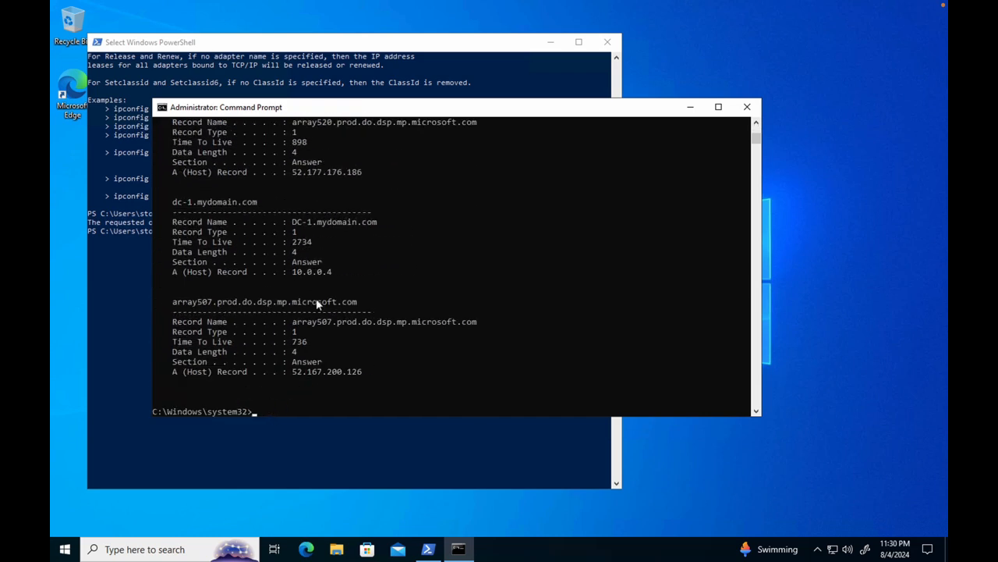
Step: Look through the cached DNS records in the Command Prompt output for mainframe and search entries
scroll(316, 301, up, 5)
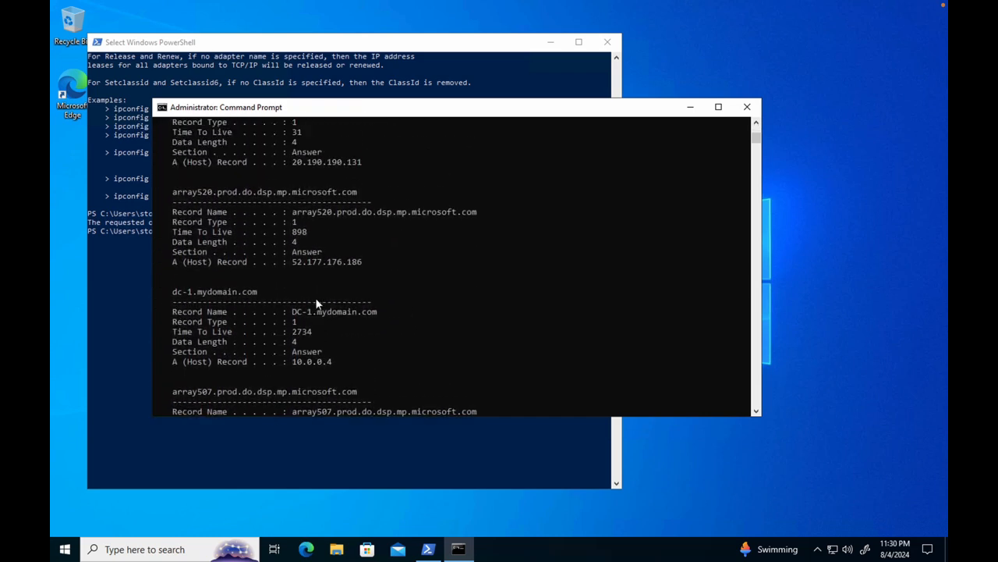
scroll(316, 303, up, 5)
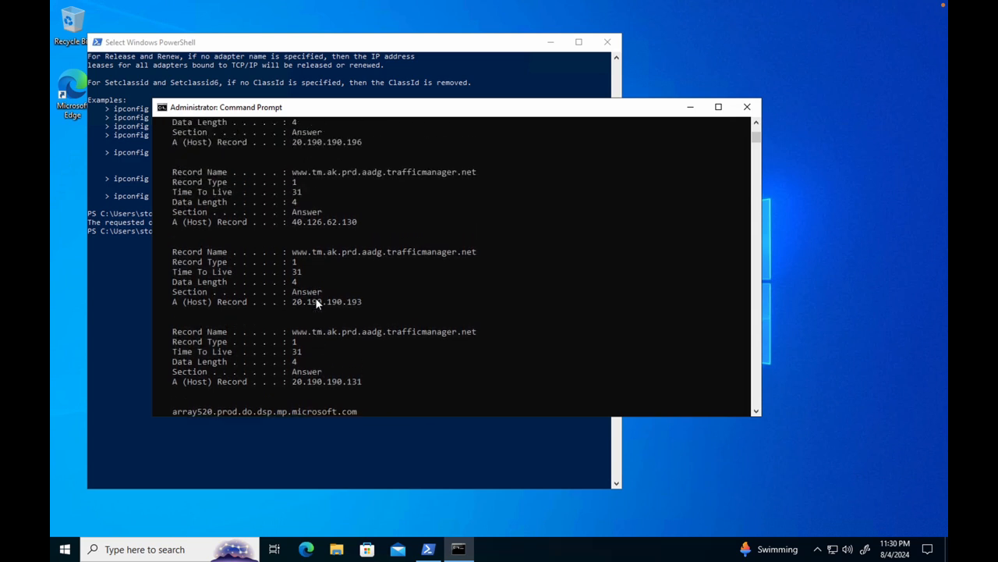
scroll(316, 303, up, 10)
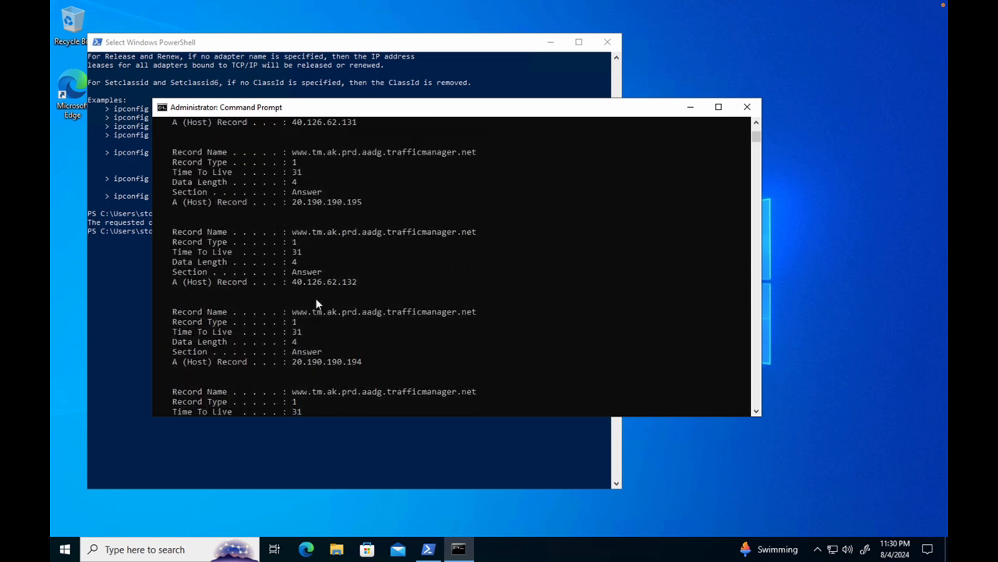
scroll(316, 302, up, 10)
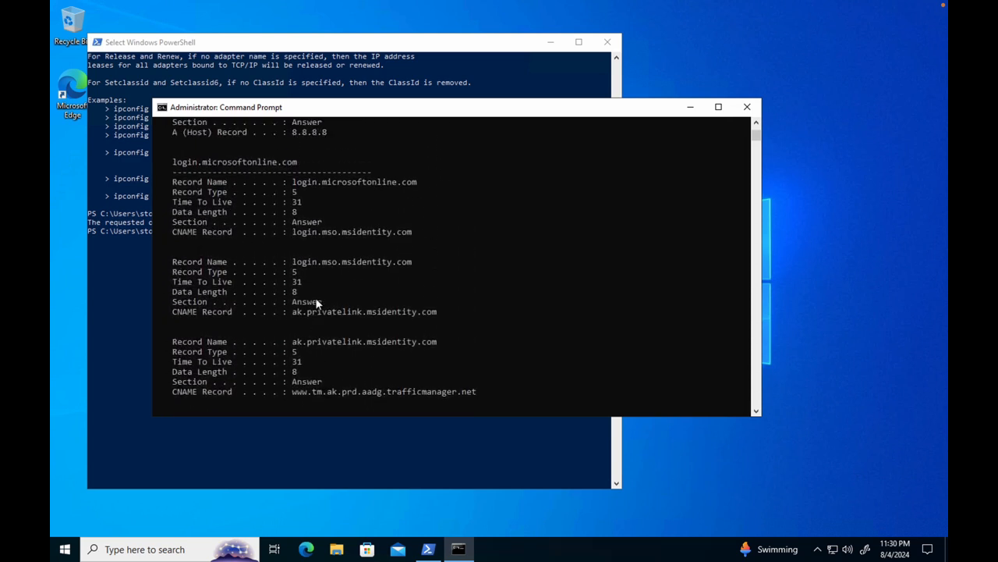
scroll(316, 302, up, 4)
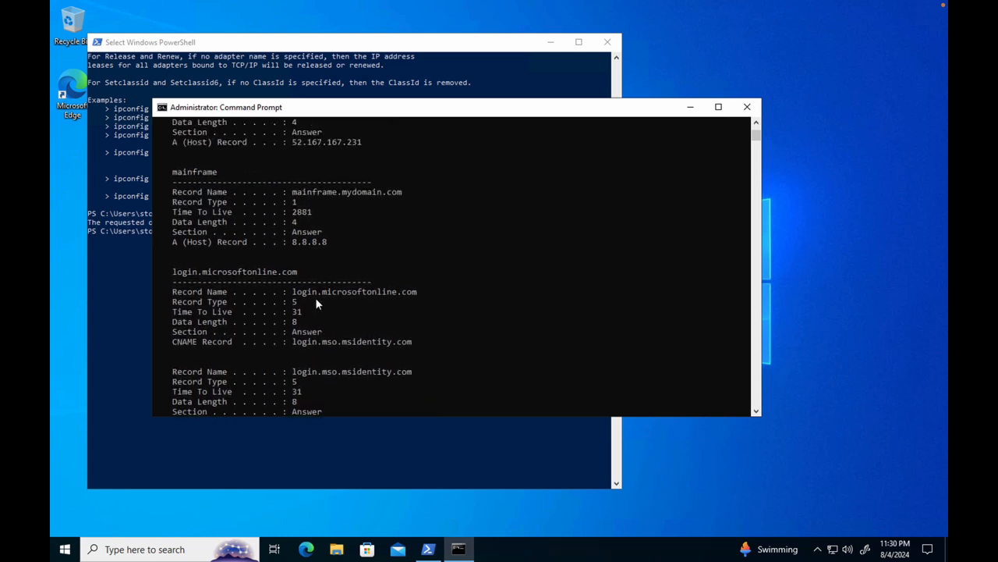
scroll(348, 264, up, 1)
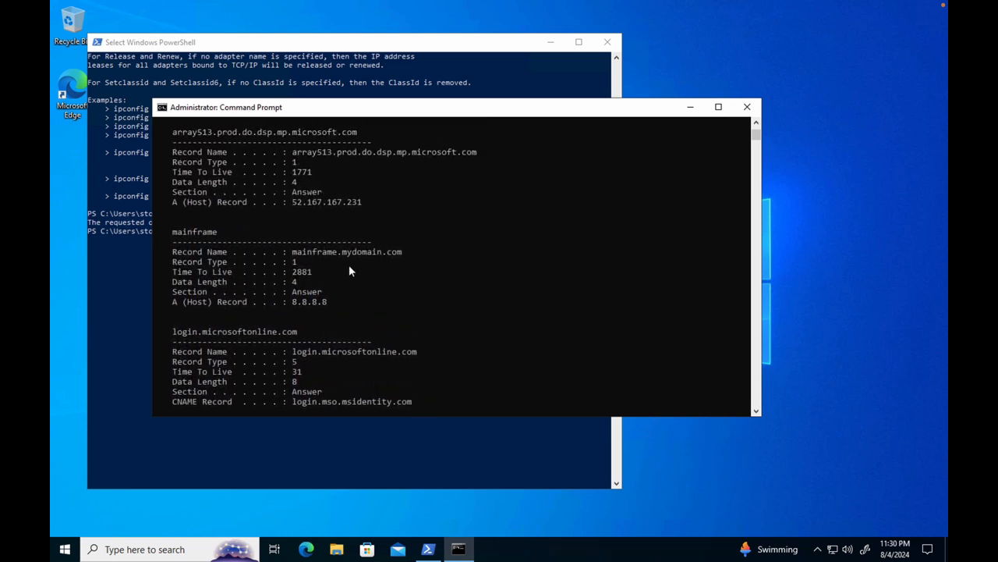
scroll(349, 266, up, 1)
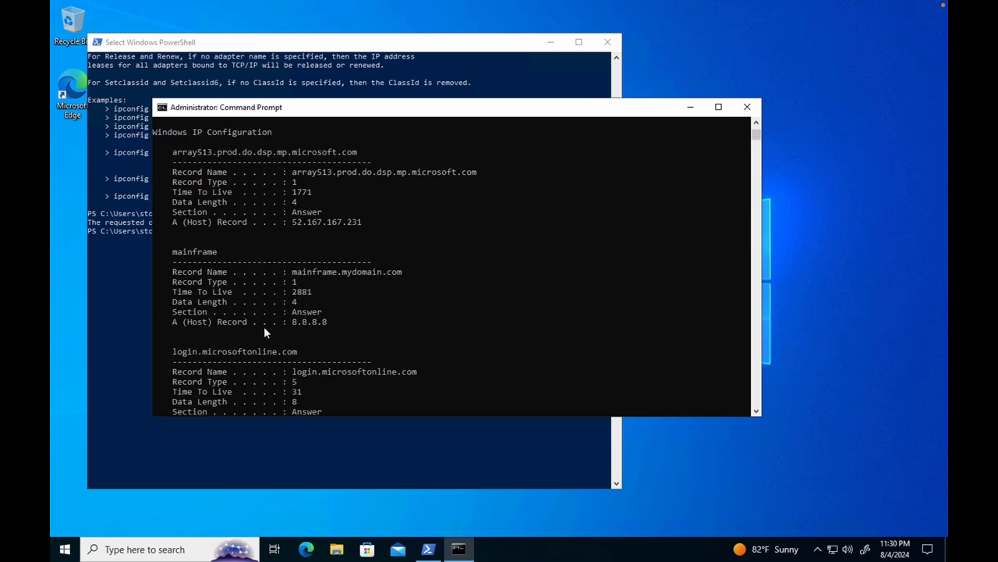
scroll(328, 326, up, 1)
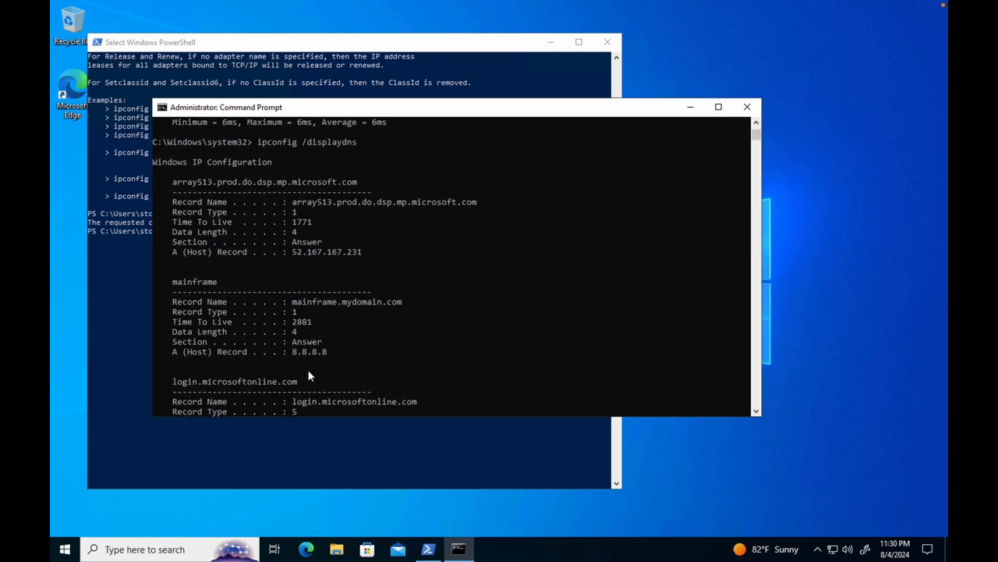
scroll(308, 372, up, 1)
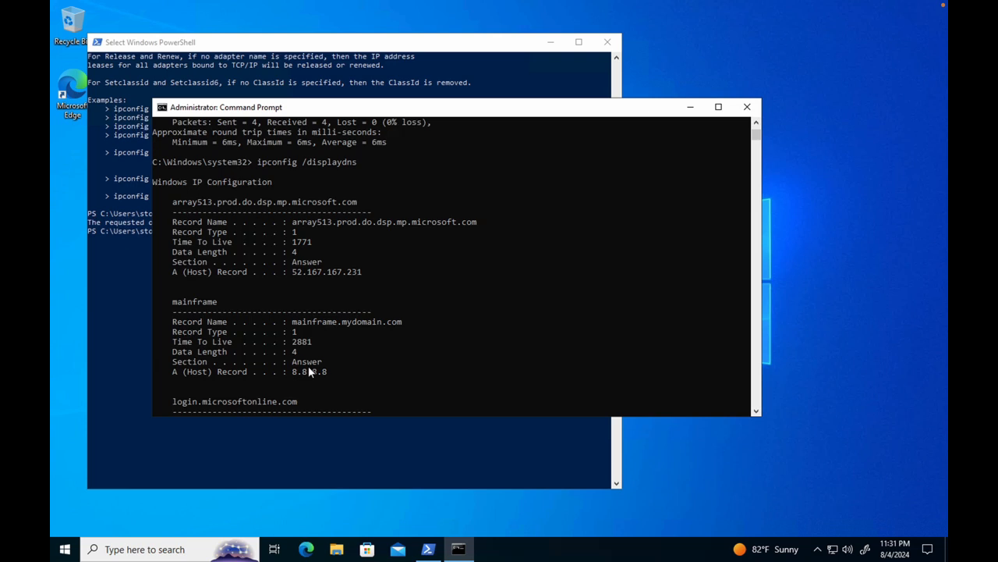
scroll(308, 372, down, 1)
scroll(308, 372, down, 1)
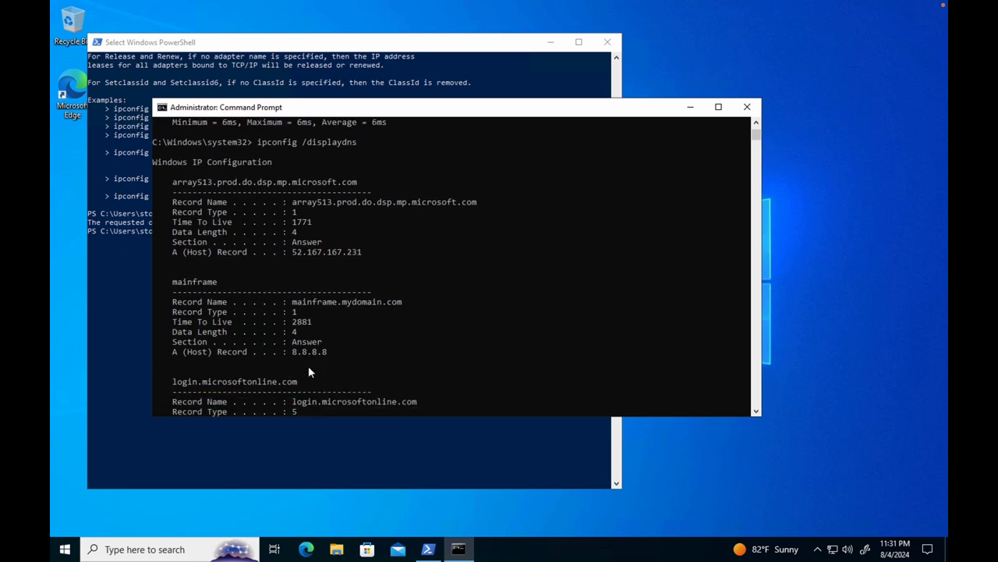
scroll(308, 372, down, 3)
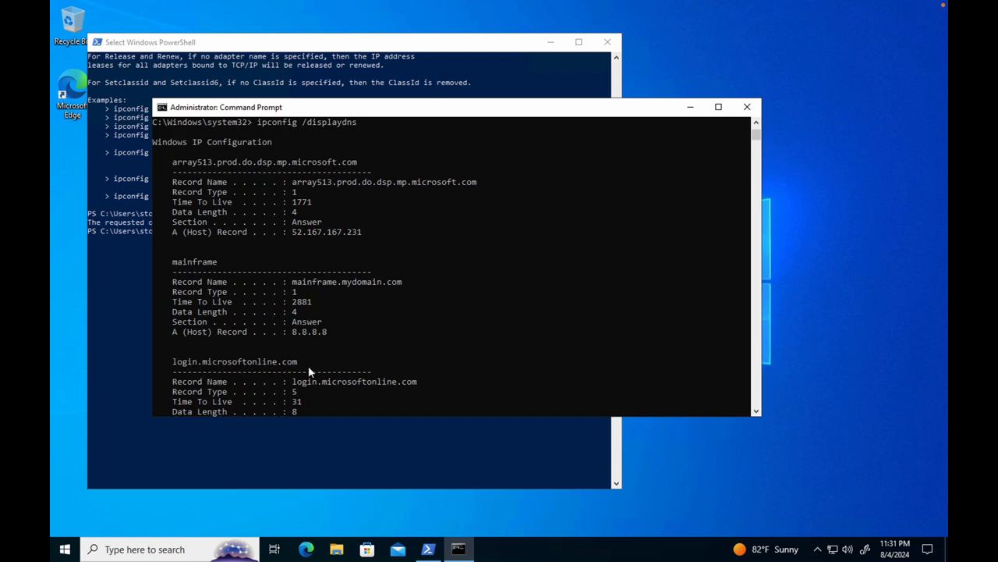
scroll(308, 372, down, 5)
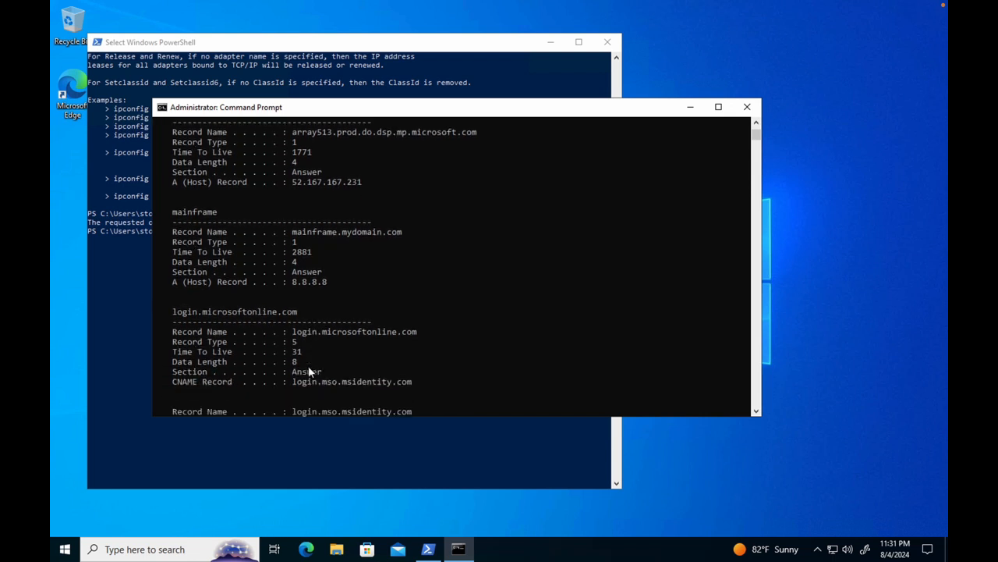
scroll(308, 372, down, 10)
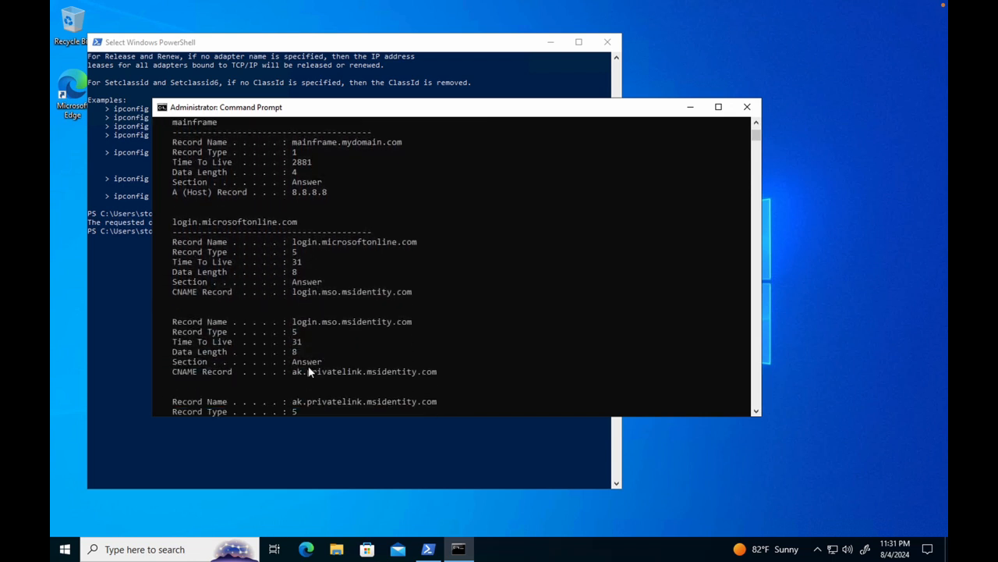
scroll(308, 372, down, 6)
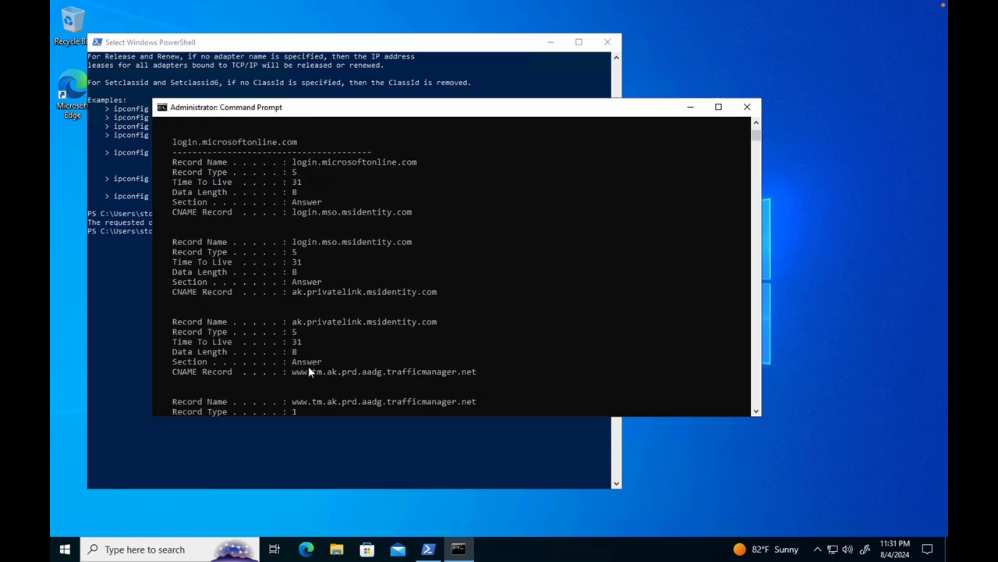
scroll(308, 372, up, 20)
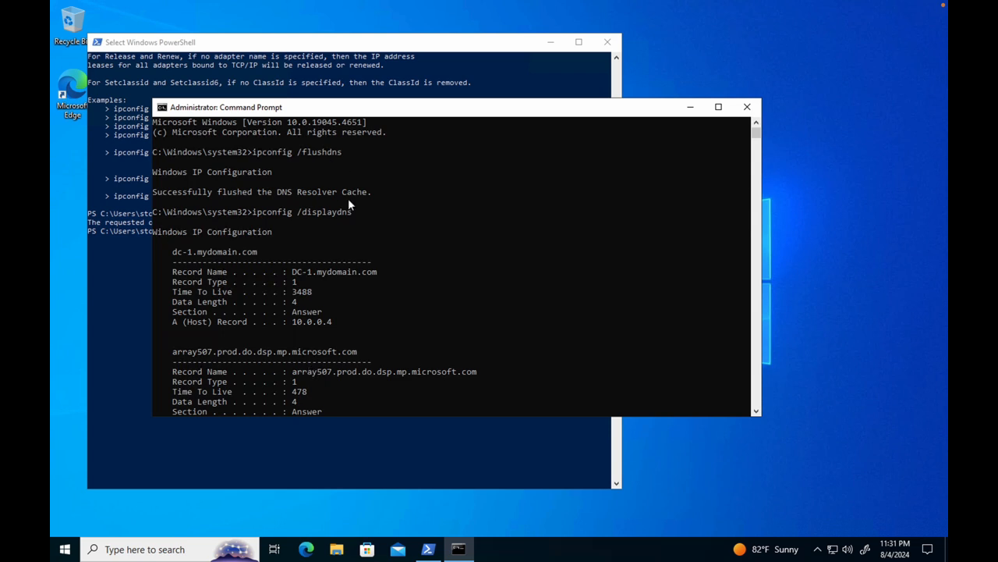
scroll(349, 201, down, 4)
scroll(349, 201, up, 1)
scroll(349, 200, down, 2)
scroll(349, 201, down, 20)
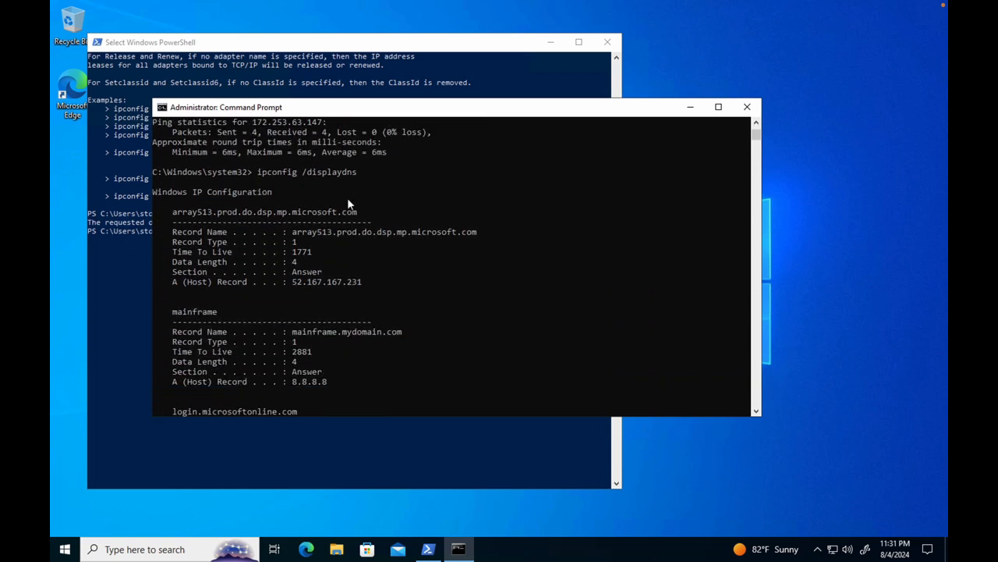
Step: Flush the DNS resolver cache with ipconfig /flushdns and ping search again
scroll(349, 203, down, 15)
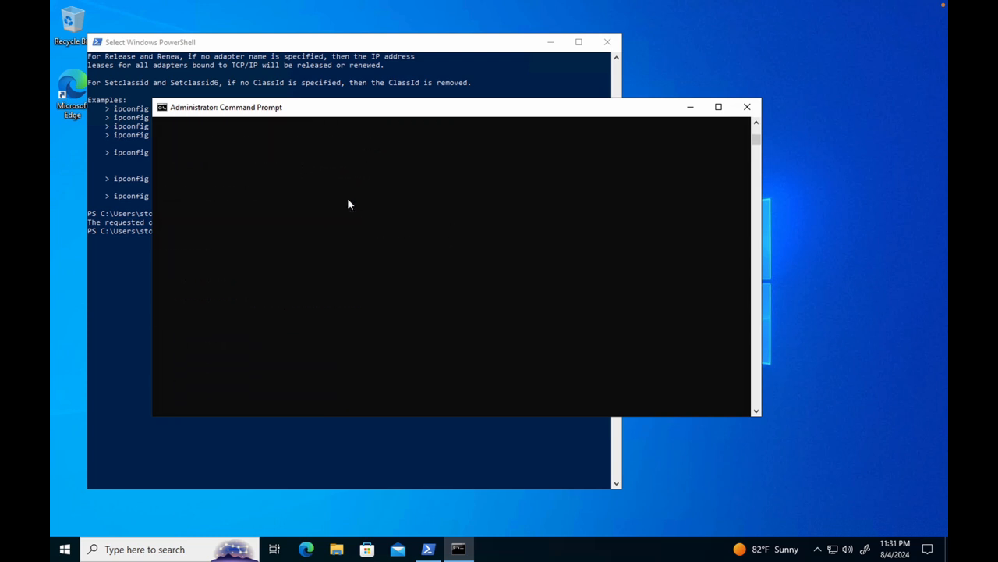
click(755, 124)
click(755, 123)
click(755, 123)
click(258, 212)
text(i)
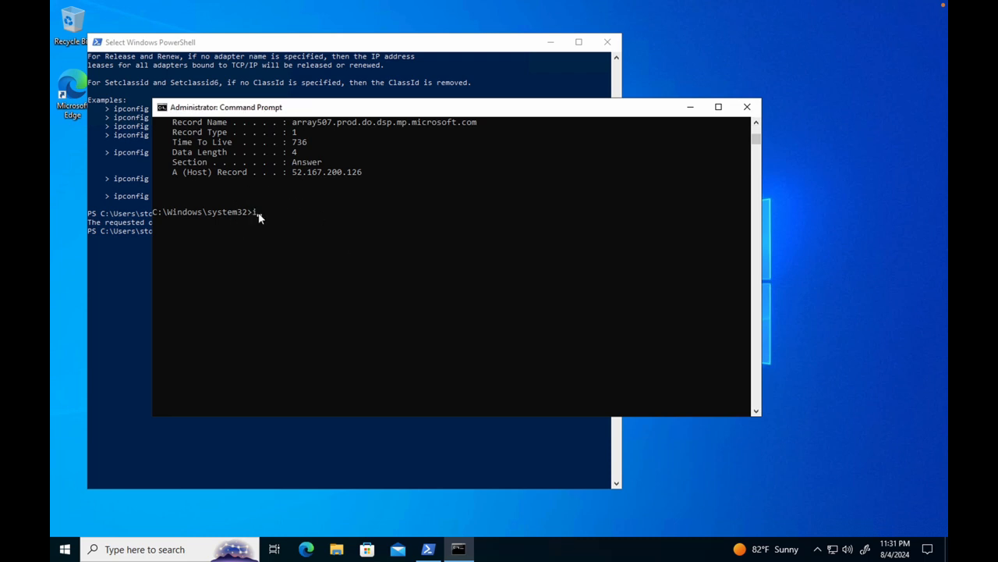
text(pconfig /flushdns)
key(Return)
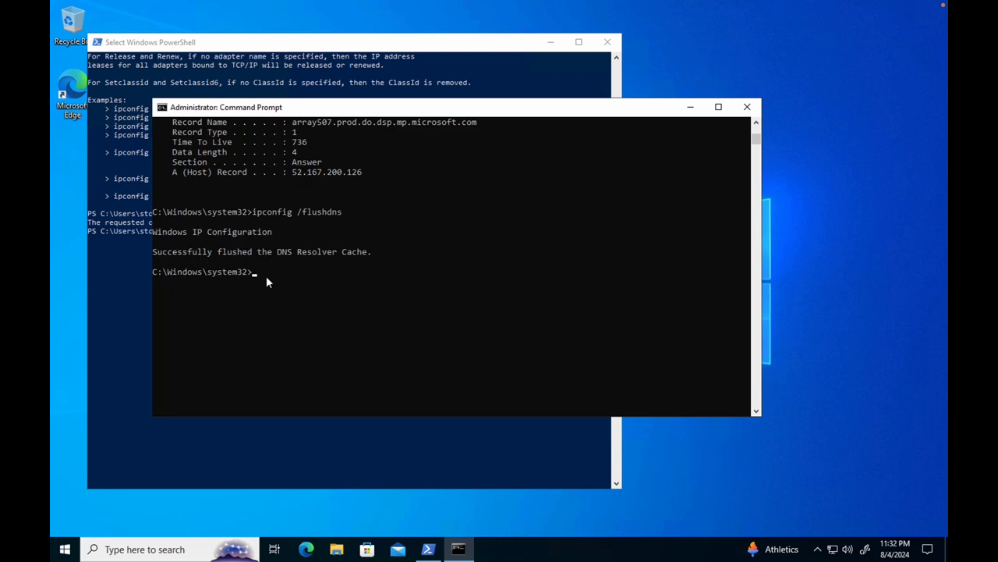
text(ping search)
key(Return)
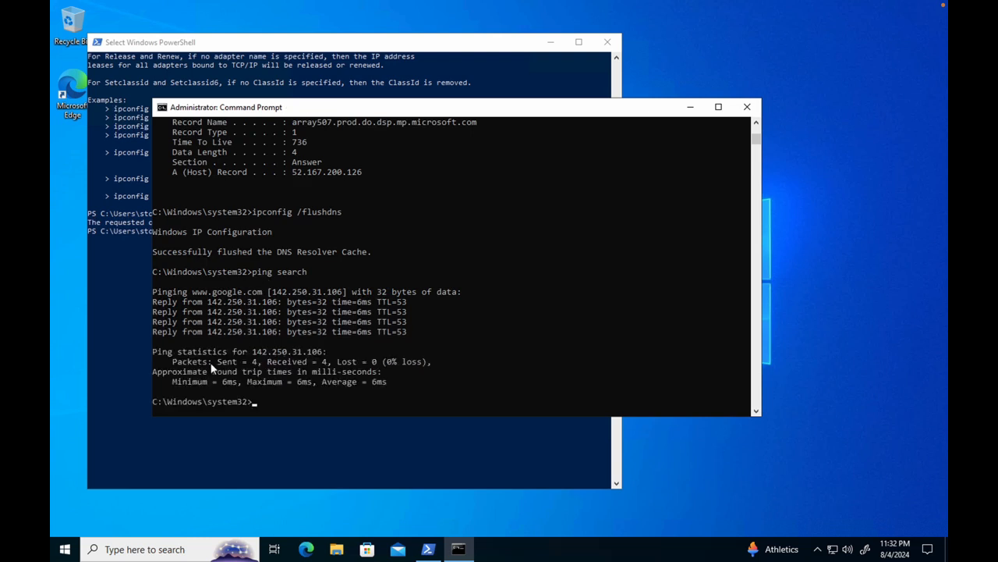
Step: Display the DNS cache again with ipconfig /displaydns and examine its entry for the search alias
text(i)
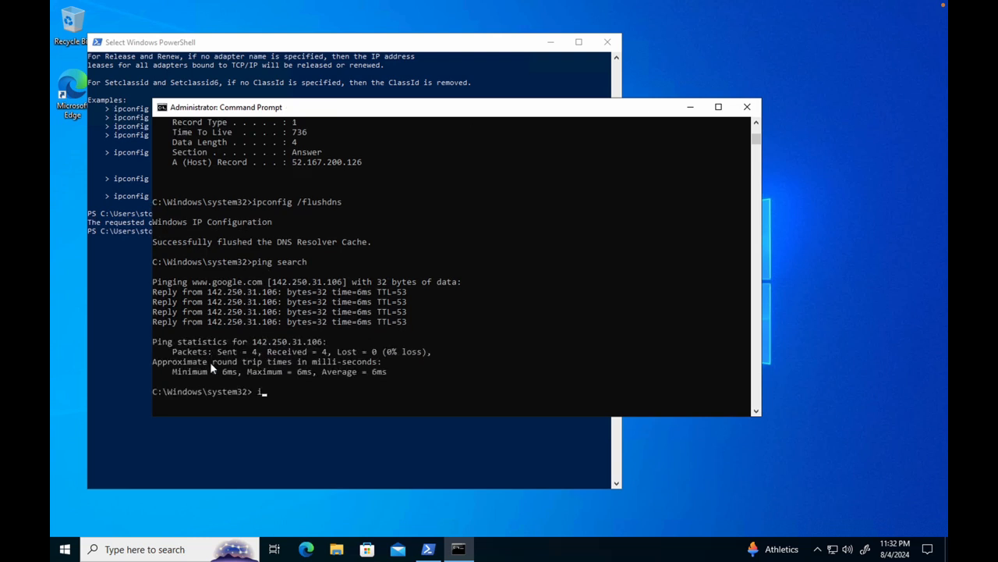
text(pconfig /display)
text(dns)
key(Return)
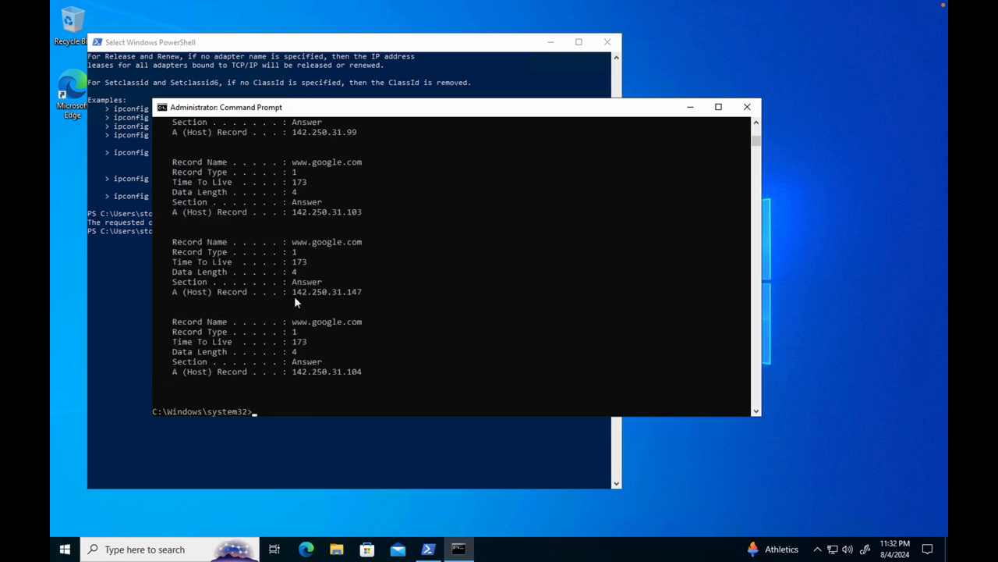
scroll(294, 295, up, 3)
scroll(294, 298, up, 5)
scroll(295, 301, up, 2)
scroll(293, 296, up, 1)
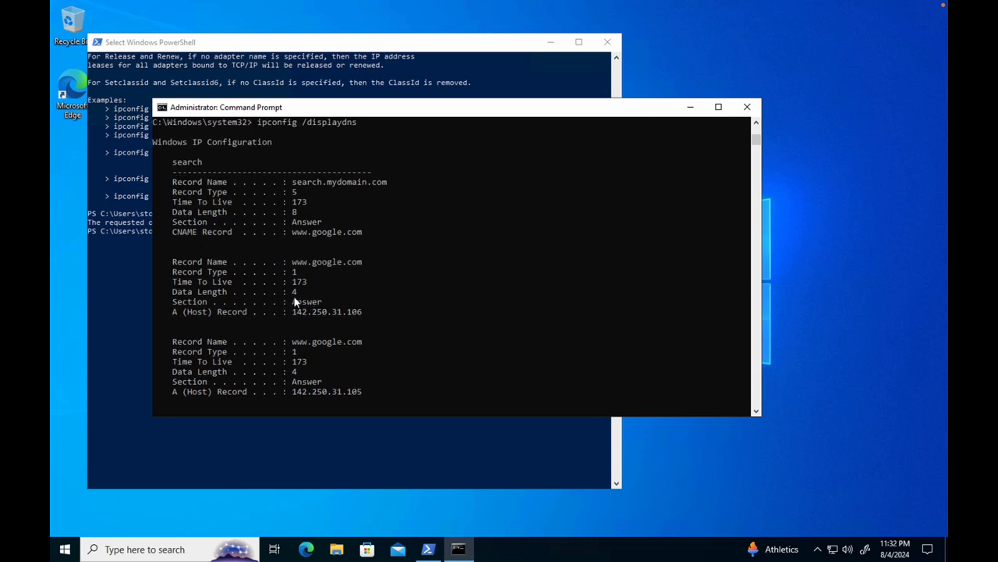